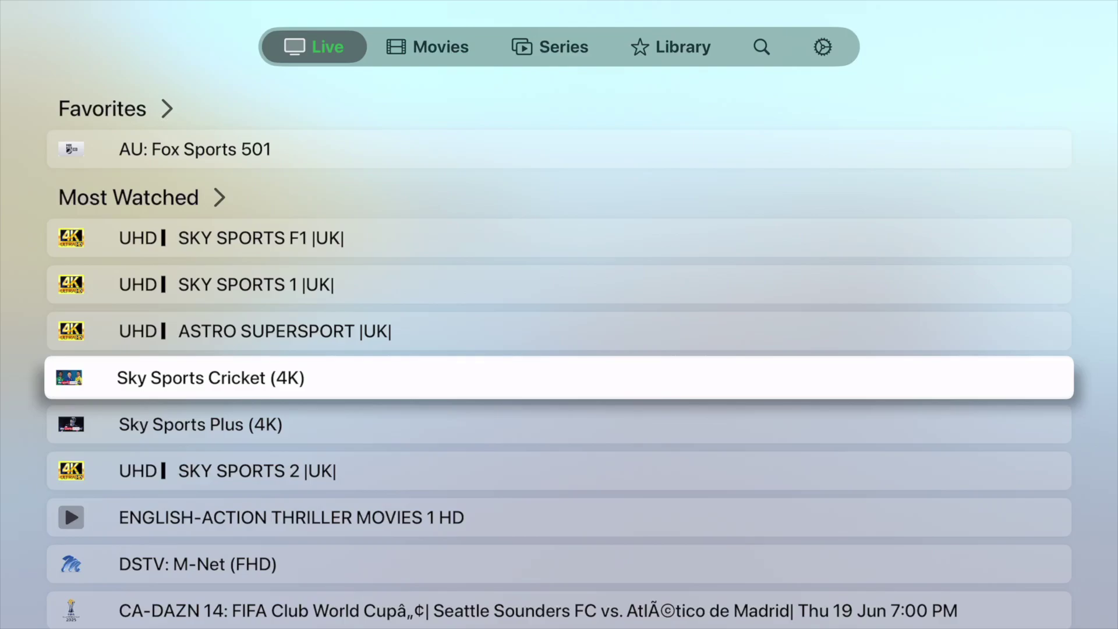
Step: Leave IPTV Player Live with the Home button to reach the tvOS home screen
key(Home)
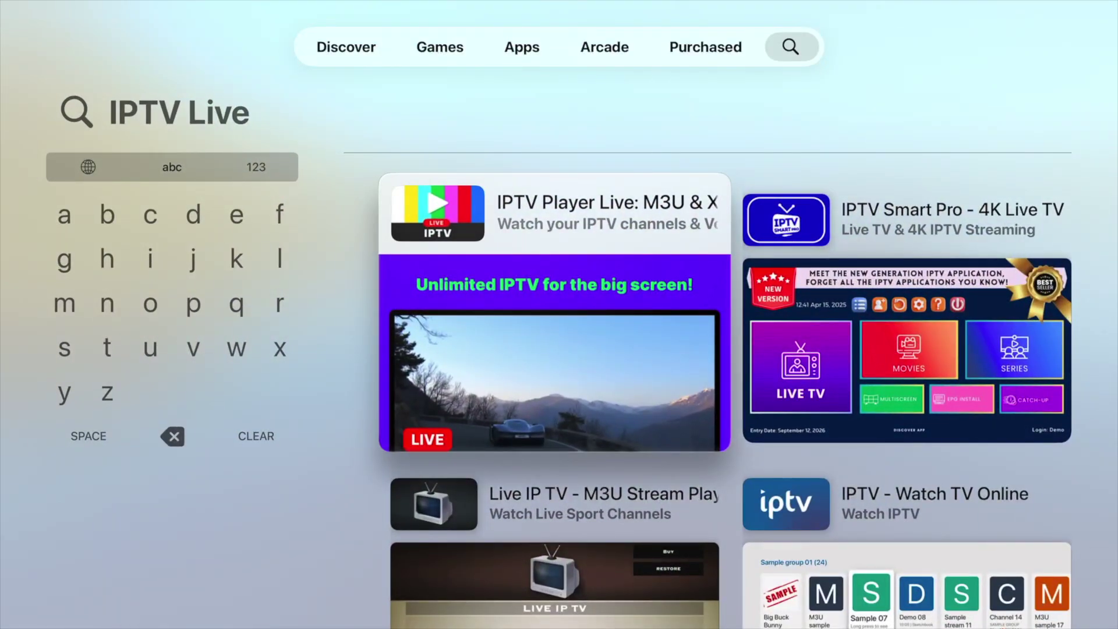
Step: Browse the 'IPTV Live' App Store results and return focus to IPTV Player Live
key(Down)
key(Left)
key(Up)
key(Up)
key(Up)
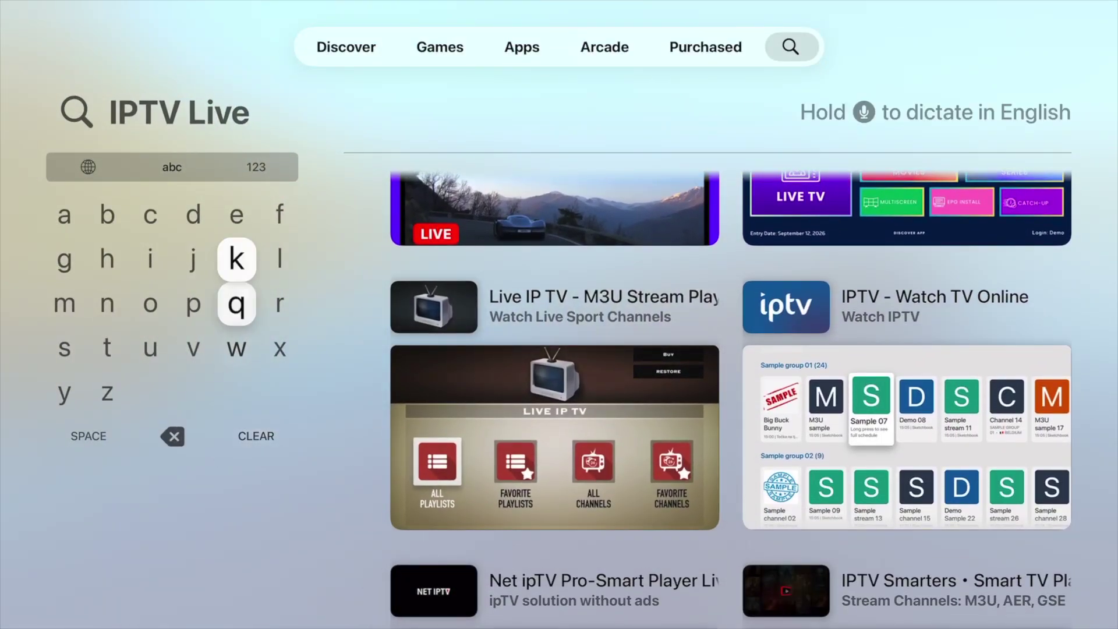
key(Up)
key(Right)
key(Right)
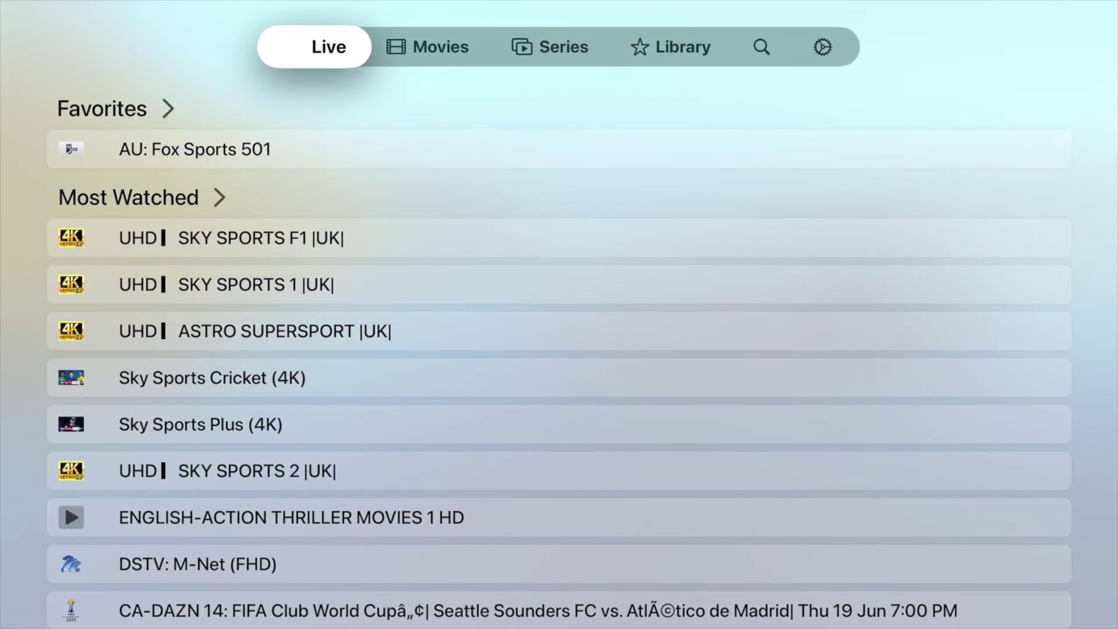
Step: Go to the settings page and open the Add Source form
key(Right)
key(Right)
key(Right)
key(Right)
key(Right)
key(Down)
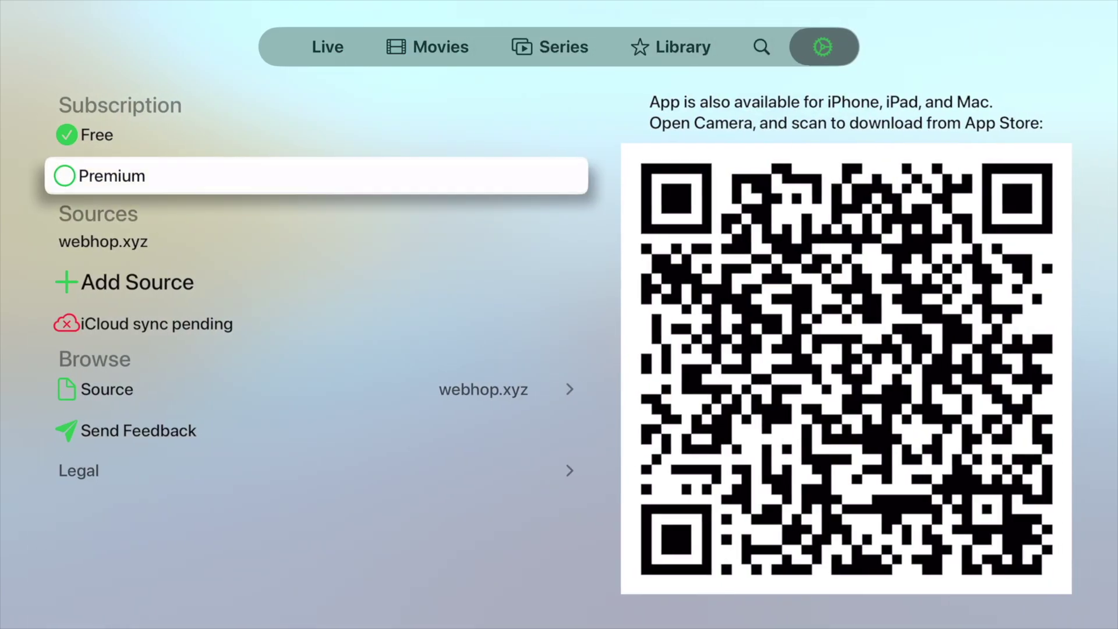
key(Down)
key(Up)
key(Down)
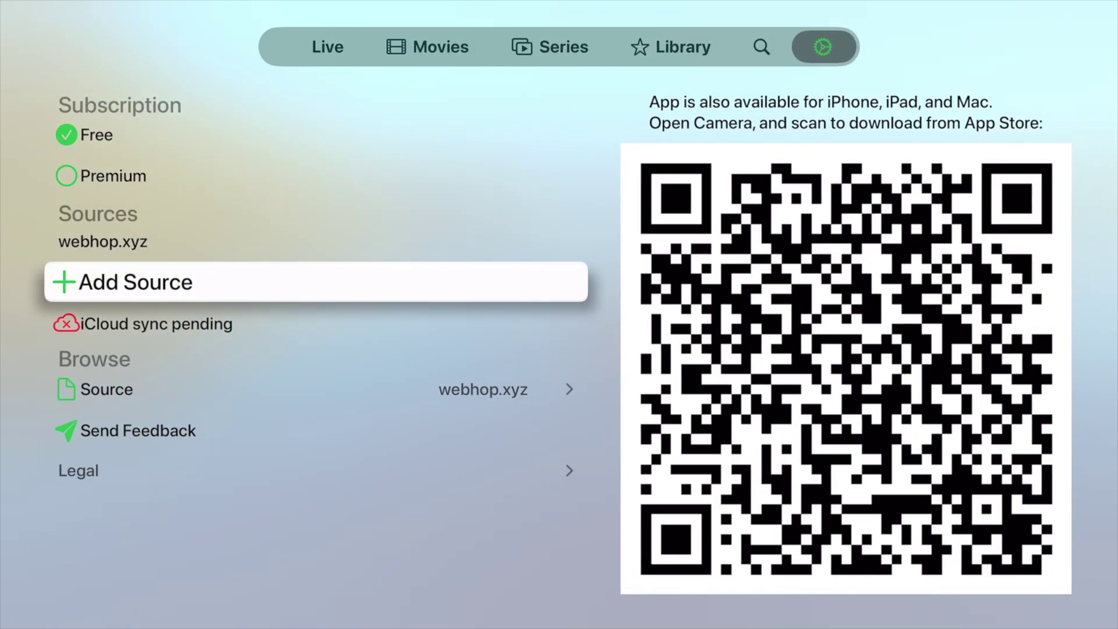
key(Return)
Step: Compare the M3U and Xtream Codes types and view the M3U playlist URL field
key(Left)
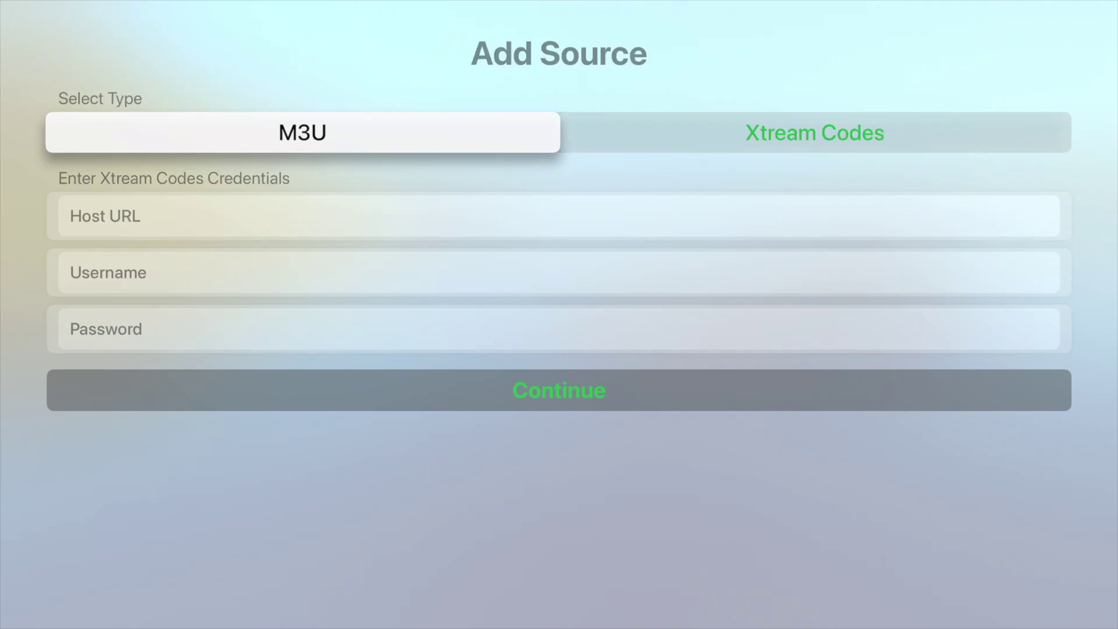
key(Right)
key(Left)
key(Down)
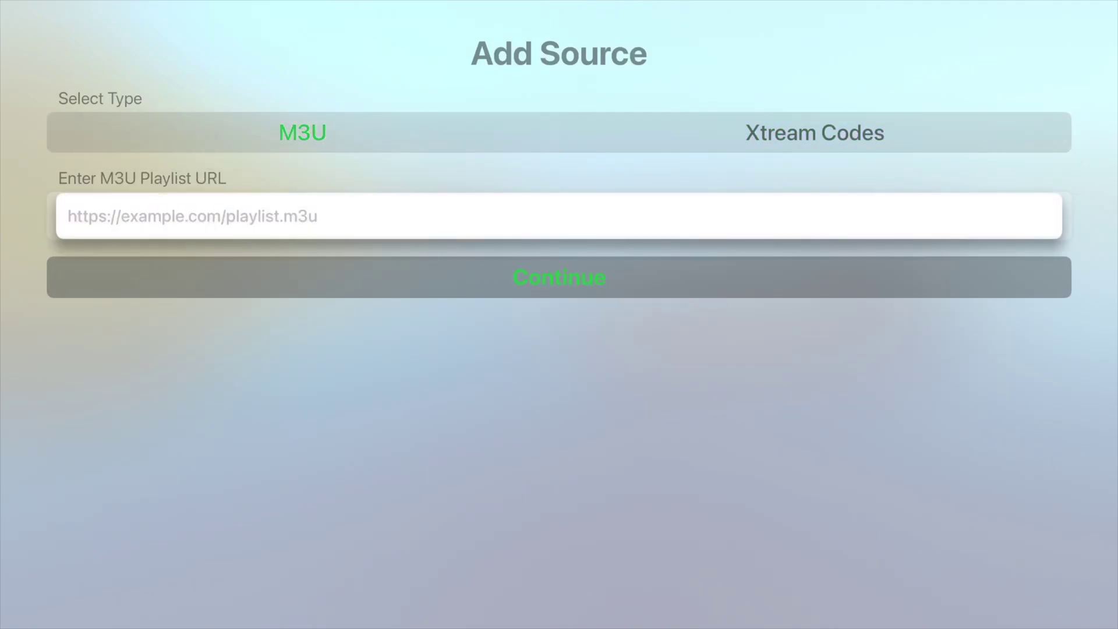
Step: Switch to Xtream Codes, view its Host URL and Password fields, then close without saving
key(Up)
key(Right)
key(Down)
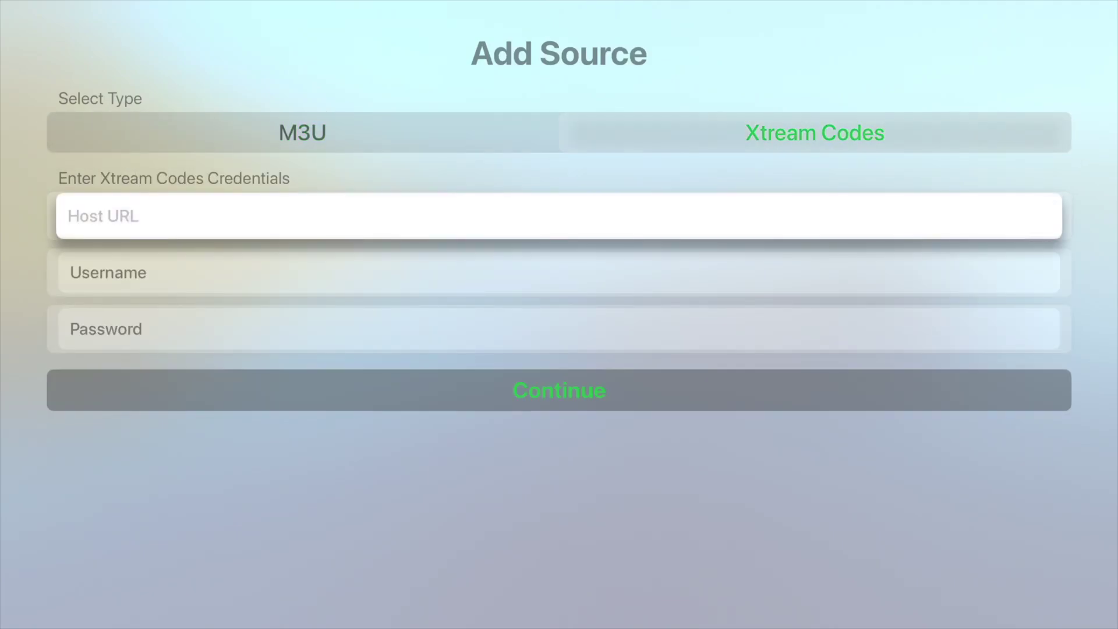
key(Down)
key(Down)
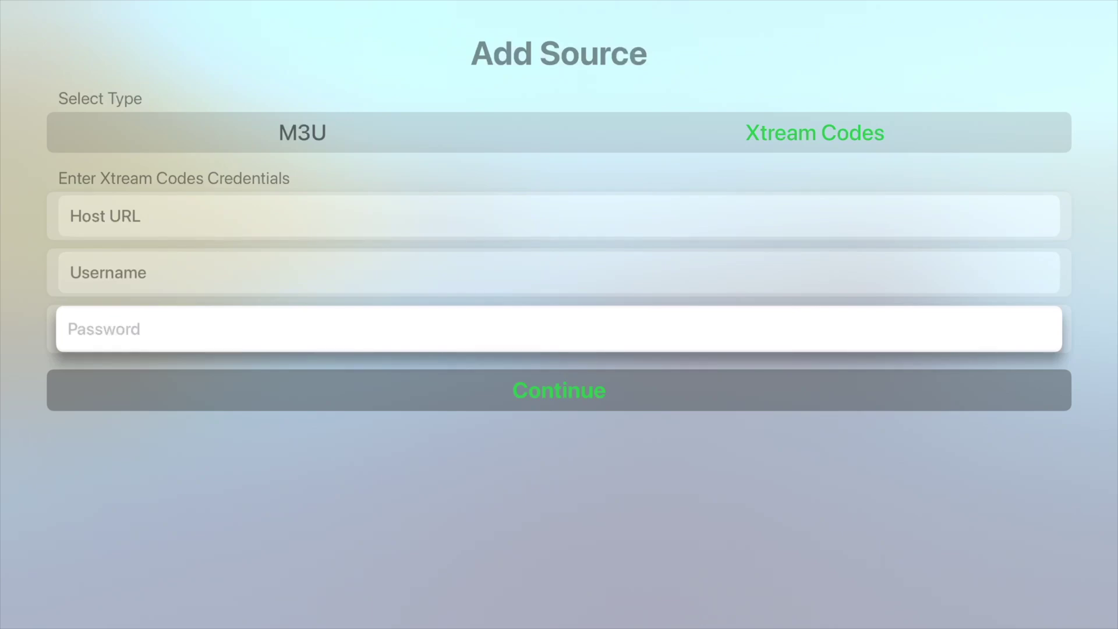
key(Escape)
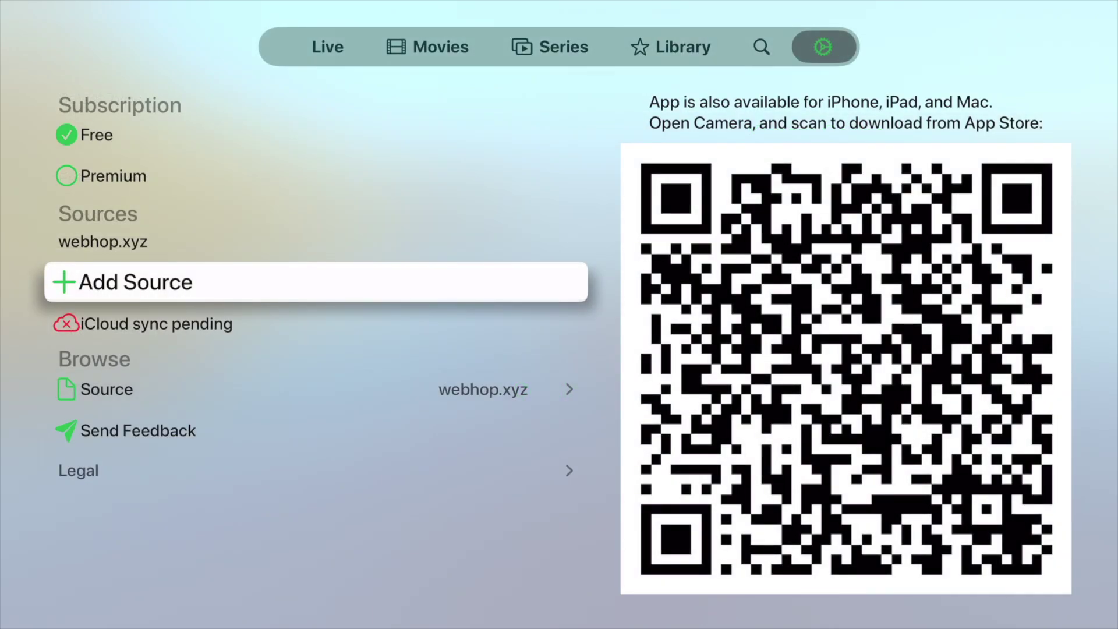
Step: Browse the settings options around the Premium entry
key(Up)
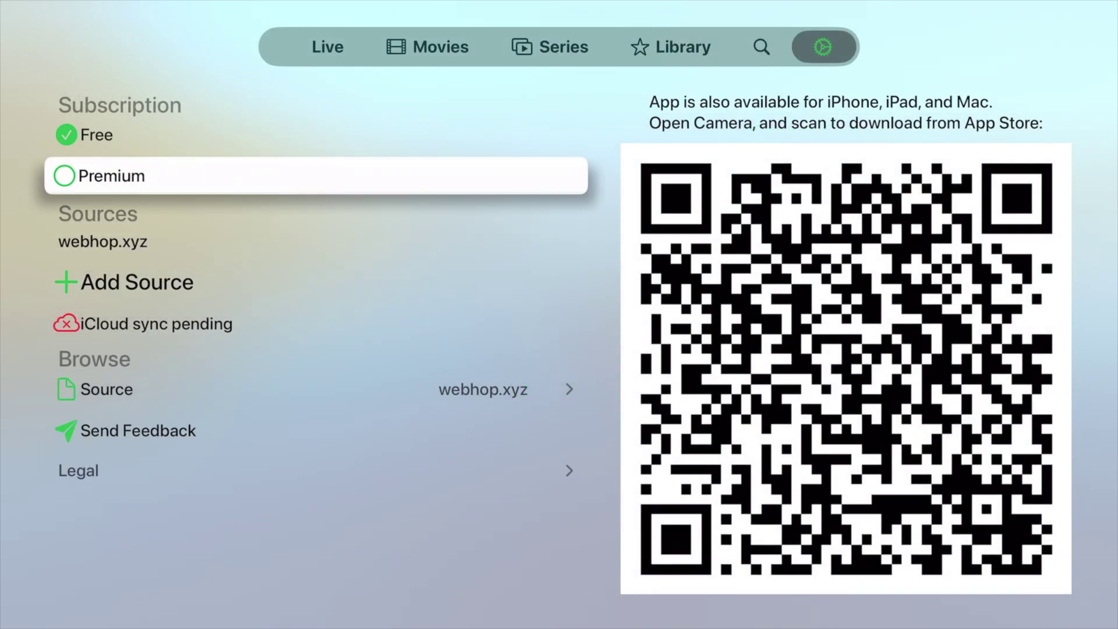
key(Up)
key(Down)
key(Up)
key(Down)
key(Up)
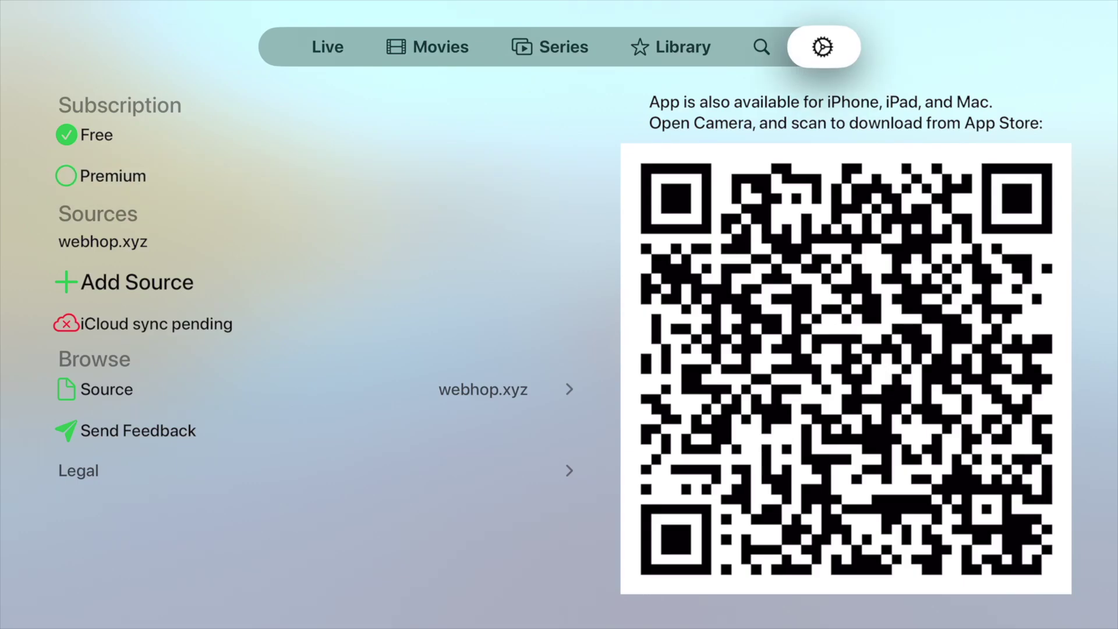
key(Down)
key(Down)
key(Down)
key(Down)
key(Up)
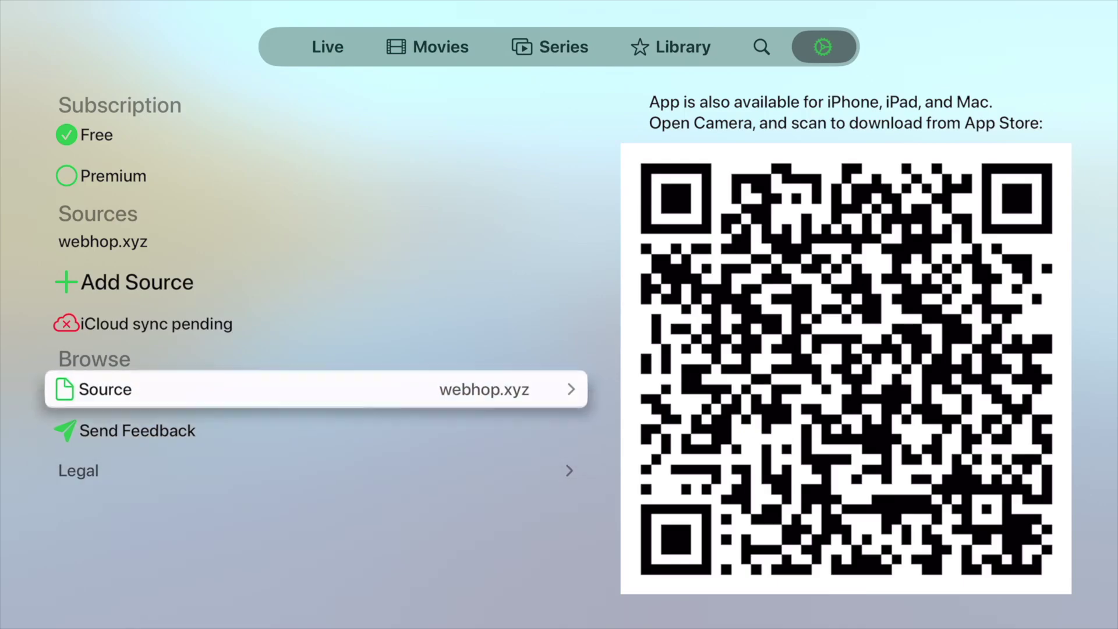
Step: Move from settings across the top bar, past Series, to the Live tab
key(Up)
key(Up)
key(Up)
key(Left)
key(Left)
key(Left)
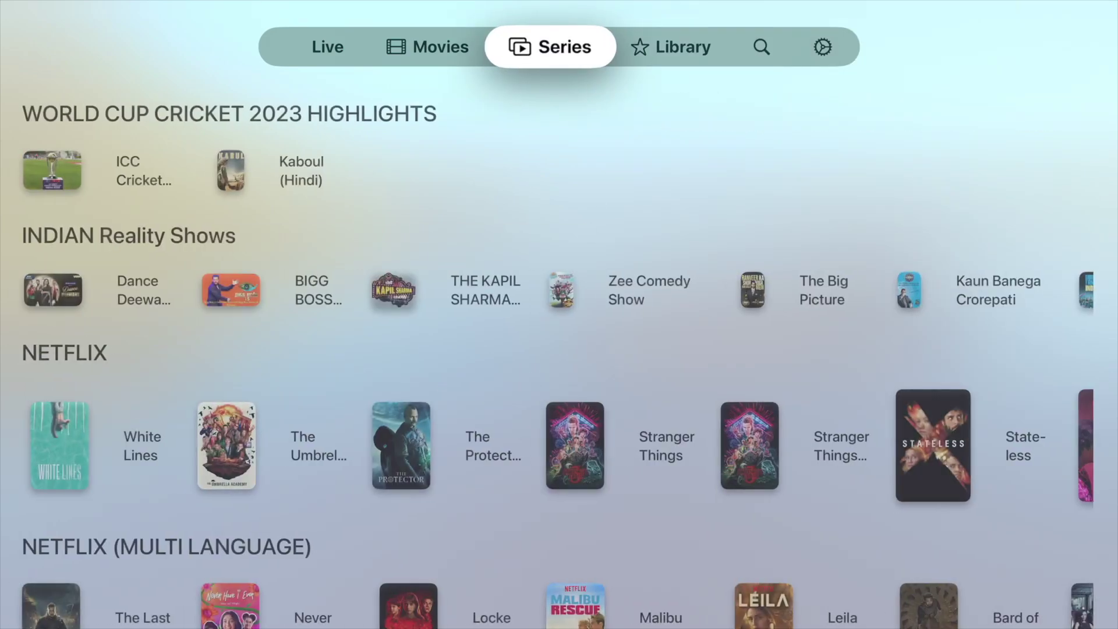
key(Left)
key(Left)
key(Down)
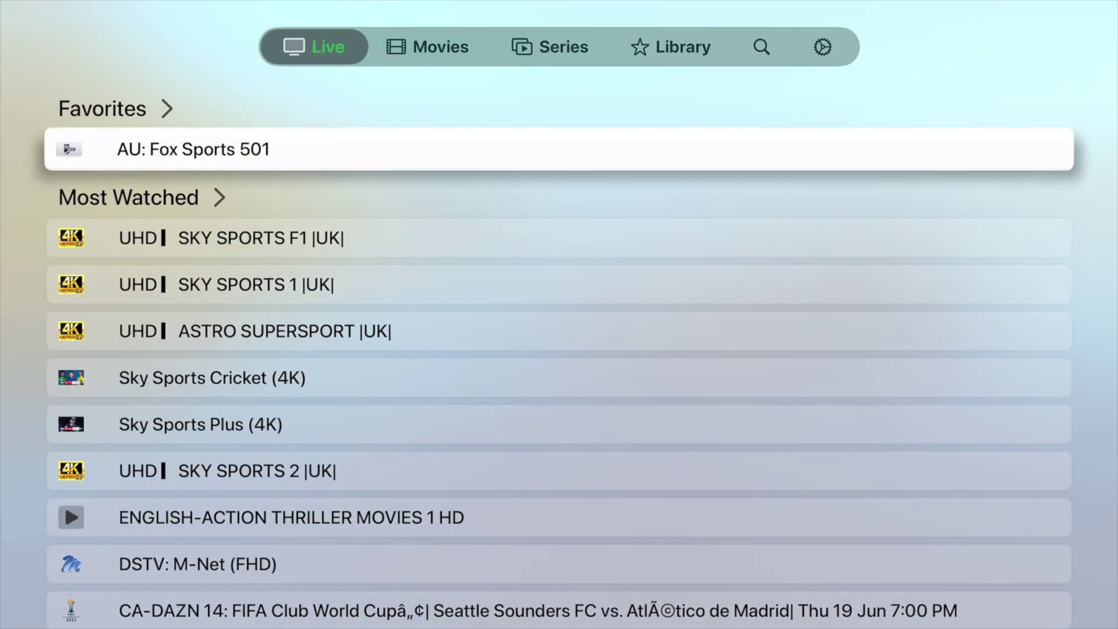
Step: Scroll down and back up through the Favorites and Most Watched channels
key(Down)
key(Down)
key(Up)
key(Up)
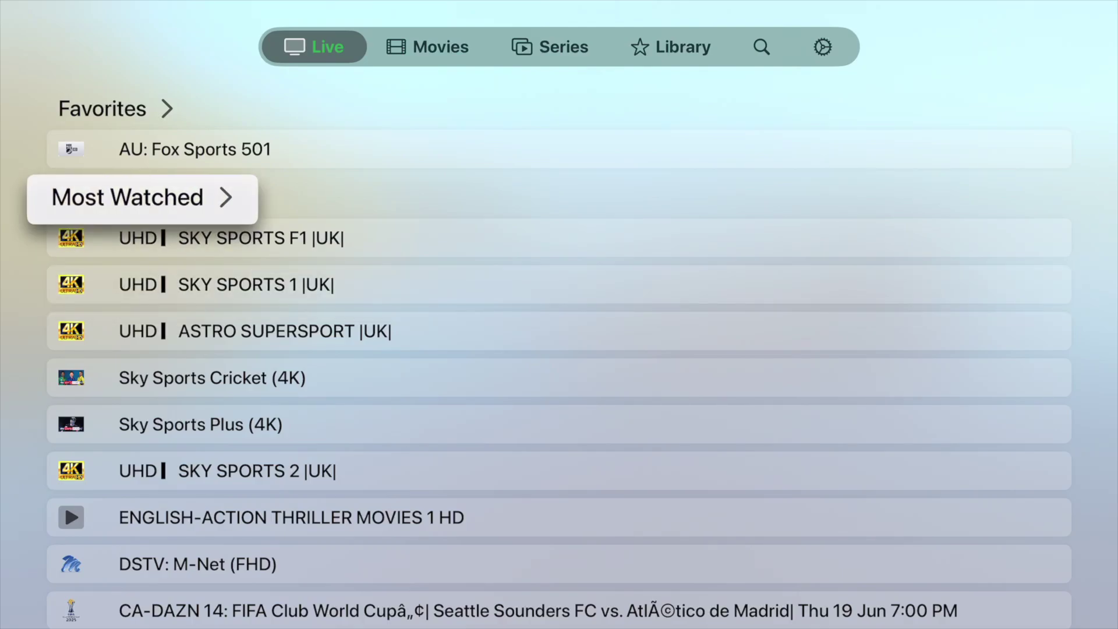
key(Up)
key(Down)
key(Up)
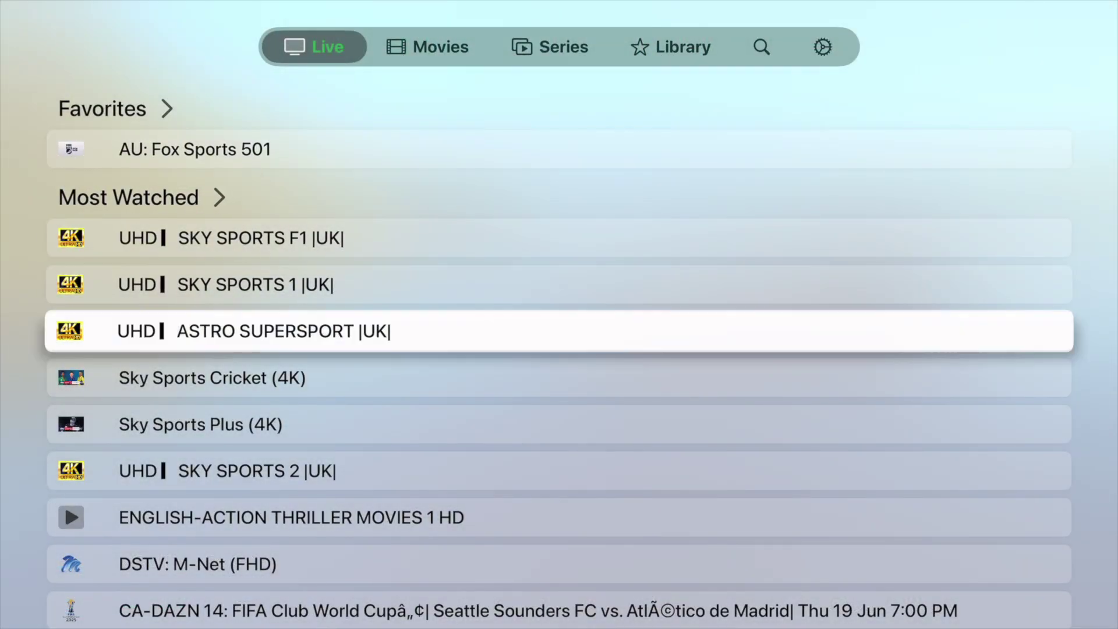
key(Down)
key(Down)
key(Down)
key(Down)
key(Down)
key(Up)
key(Up)
key(Up)
key(Up)
key(Up)
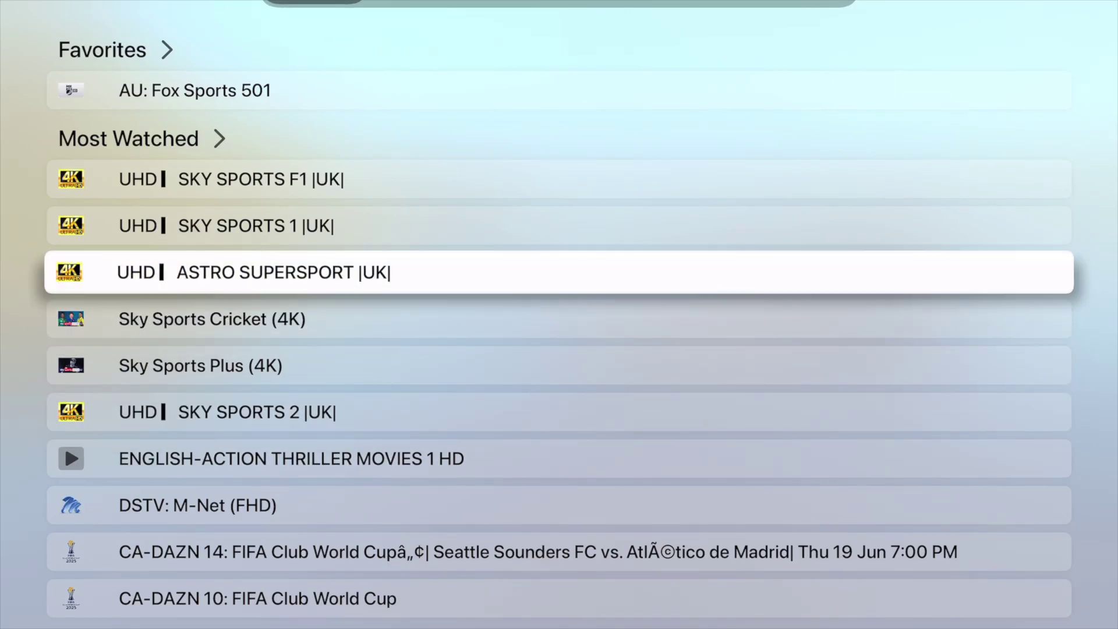
key(Up)
key(Up)
key(Up)
key(Up)
key(Up)
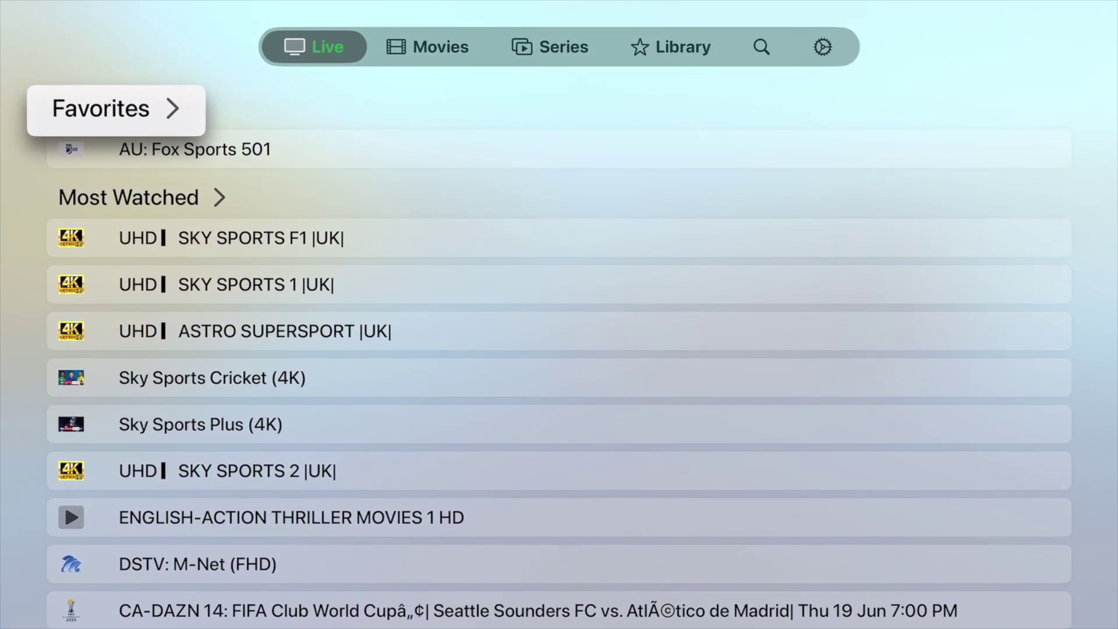
Step: Open the Movies section and browse down its categories
key(Down)
key(Up)
key(Up)
key(Right)
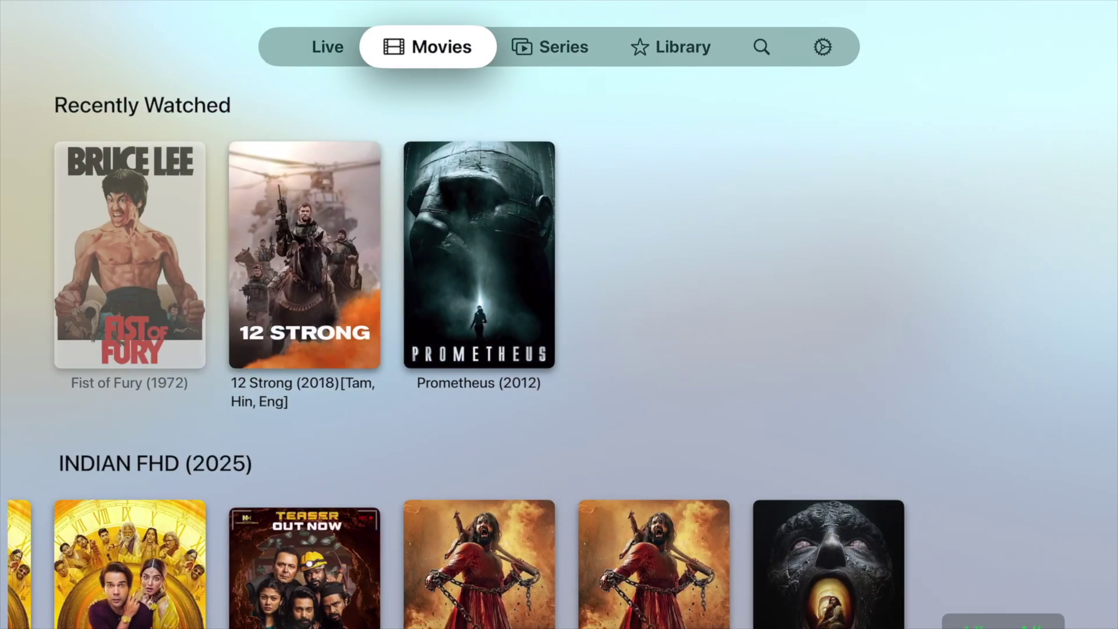
key(Down)
key(Down)
key(Down)
key(Down)
key(Down)
key(Down)
key(Down)
key(Down)
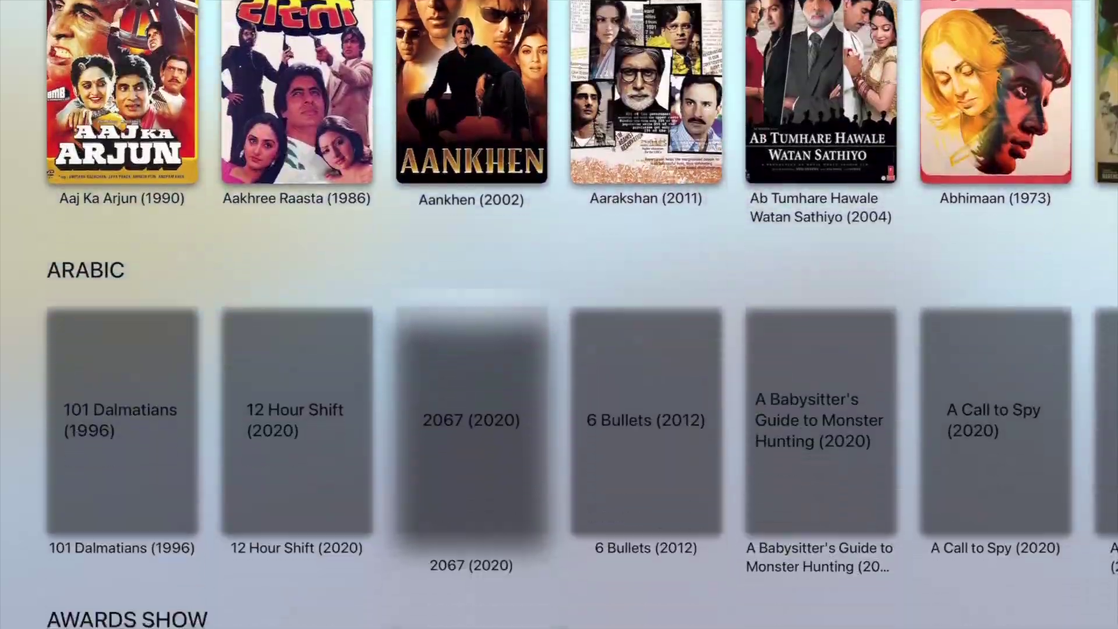
key(Up)
key(Up)
key(Up)
key(Up)
key(Up)
key(Up)
key(Up)
key(Up)
Step: Switch to Series and scroll through category rows, including Netflix and HBO MAX
key(Right)
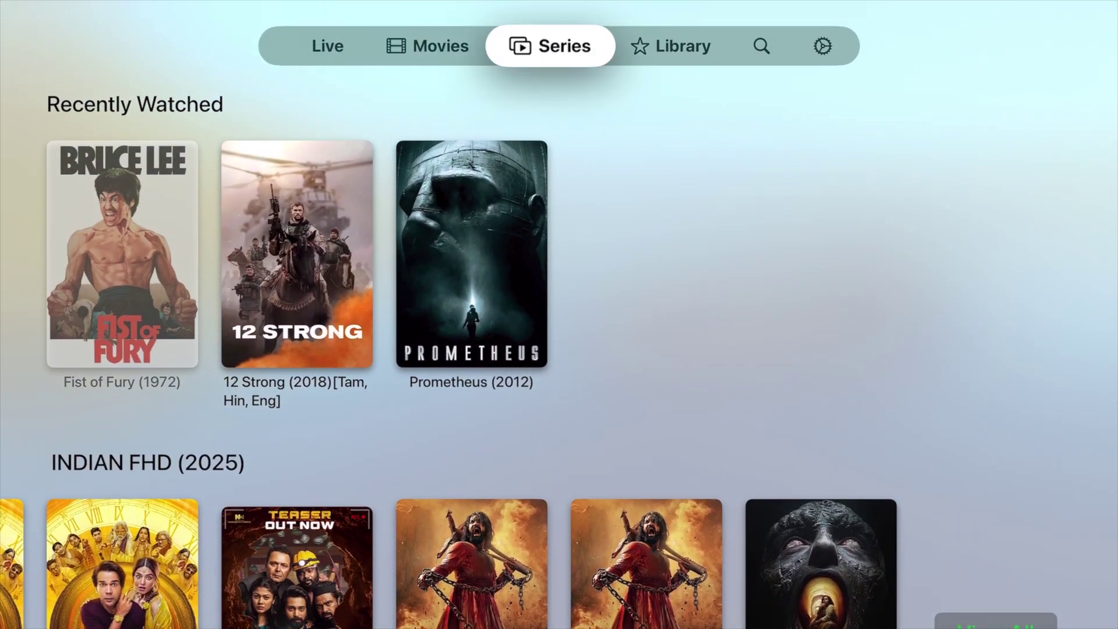
key(Down)
key(Down)
key(Down)
key(Down)
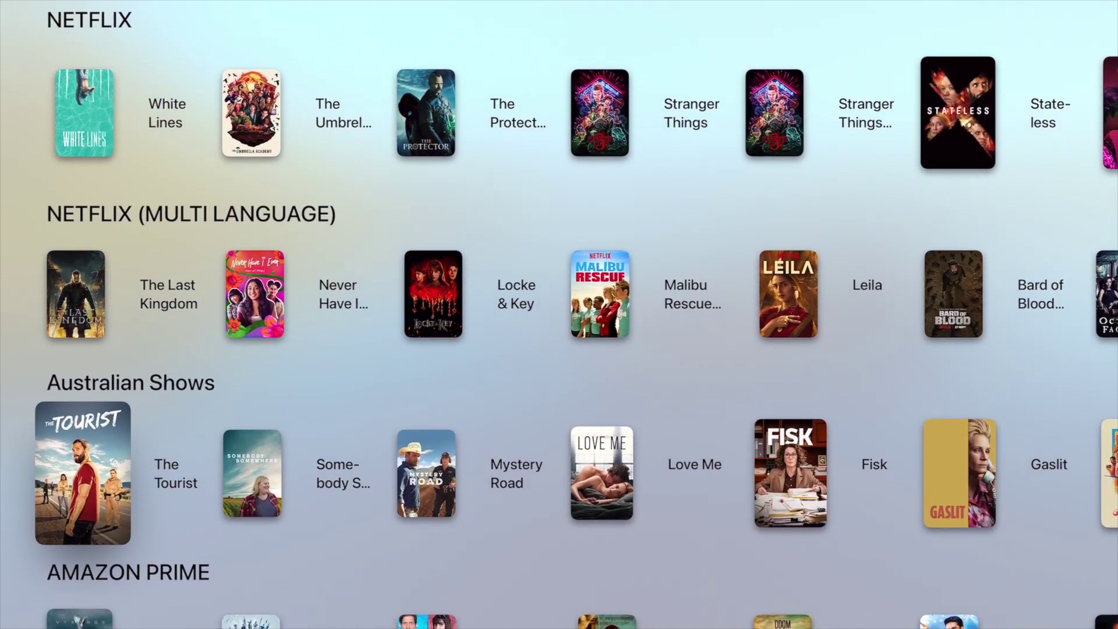
key(Down)
key(Down)
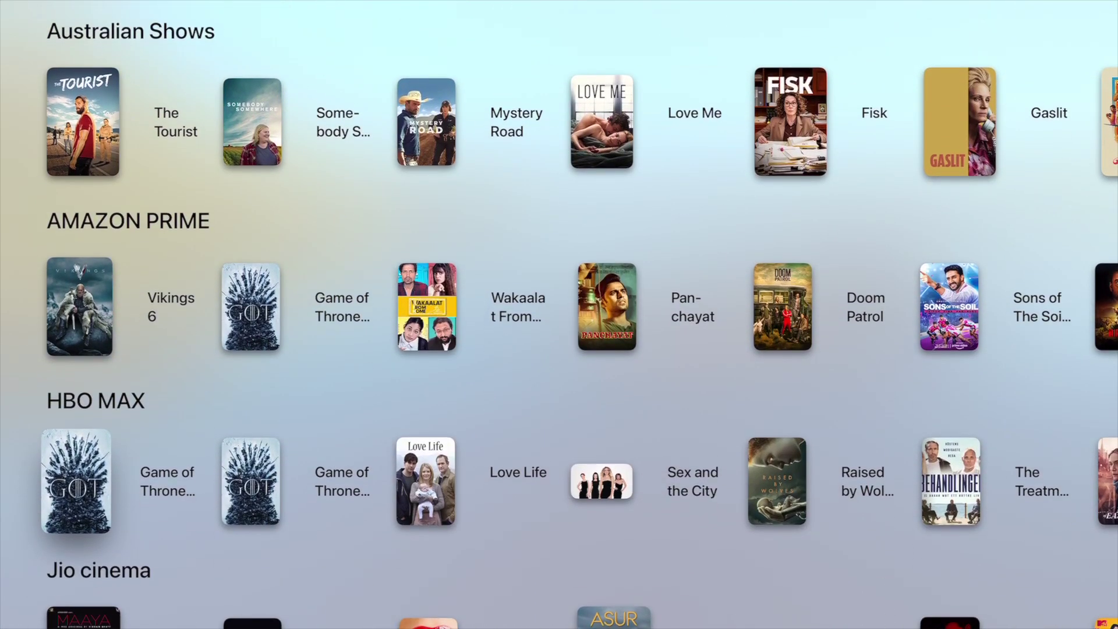
key(Up)
key(Up)
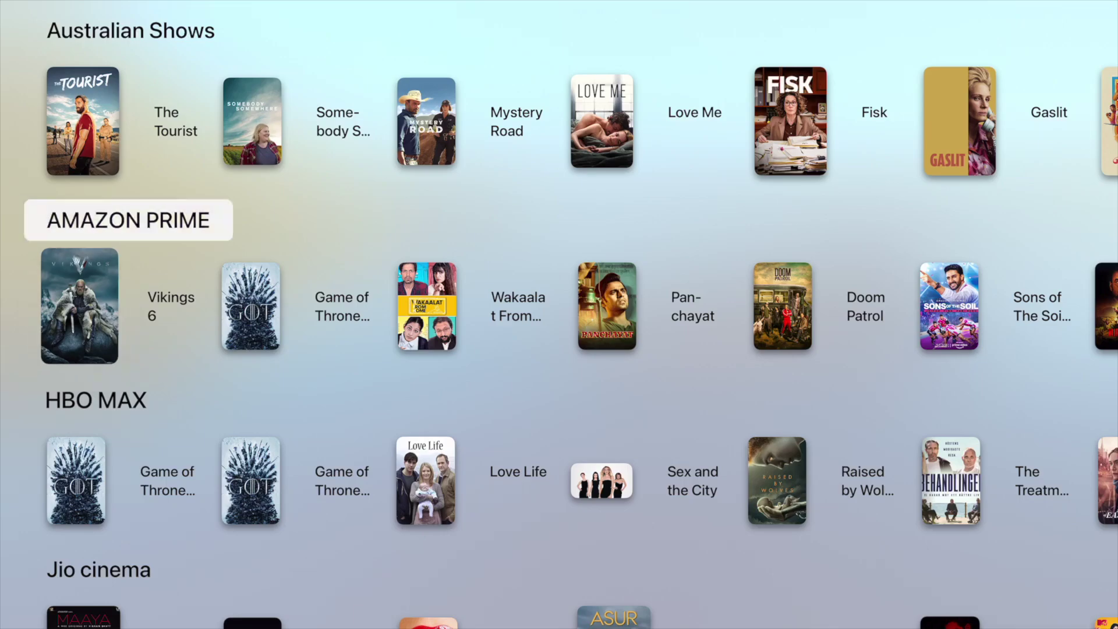
key(Up)
key(Up)
key(Up)
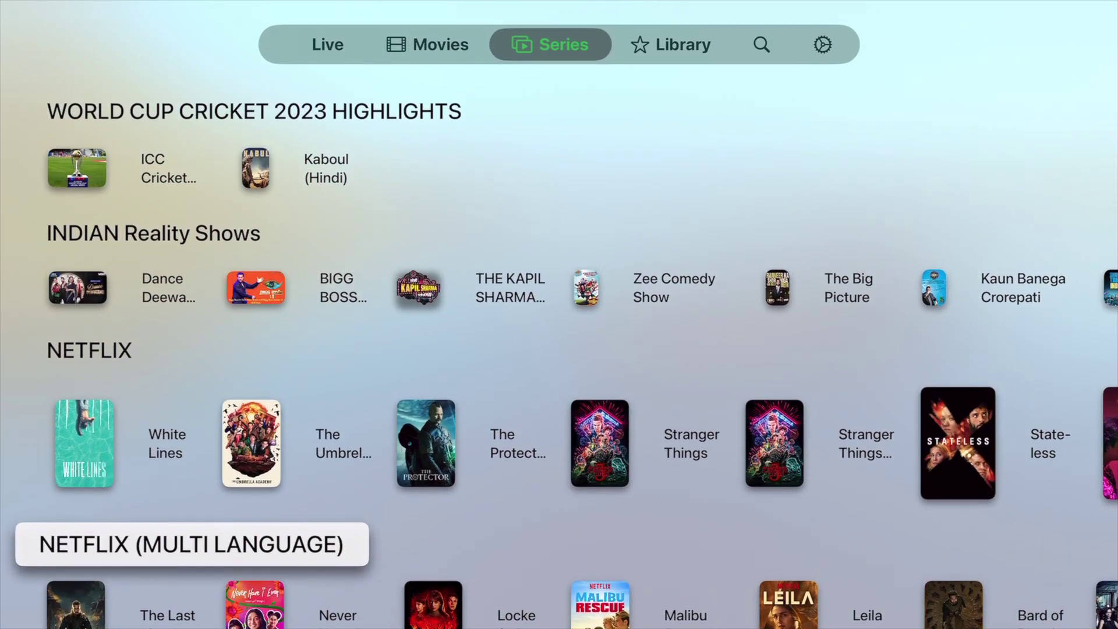
key(Down)
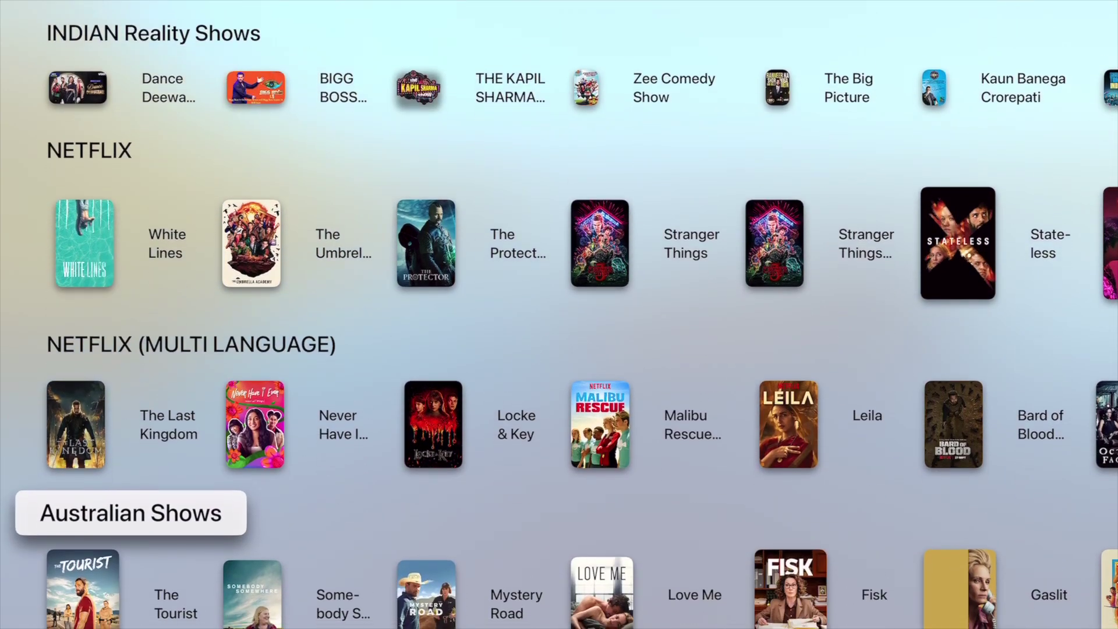
key(Up)
key(Up)
key(Up)
key(Up)
key(Up)
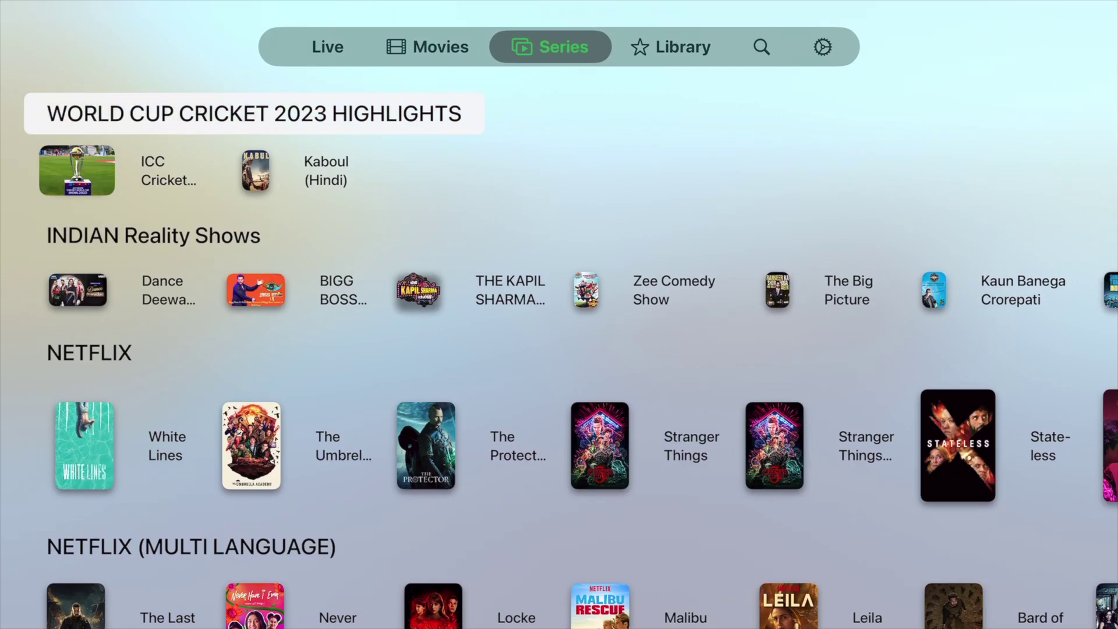
key(Up)
Step: Return to the Live tab and browse the Most Watched channels
key(Left)
key(Left)
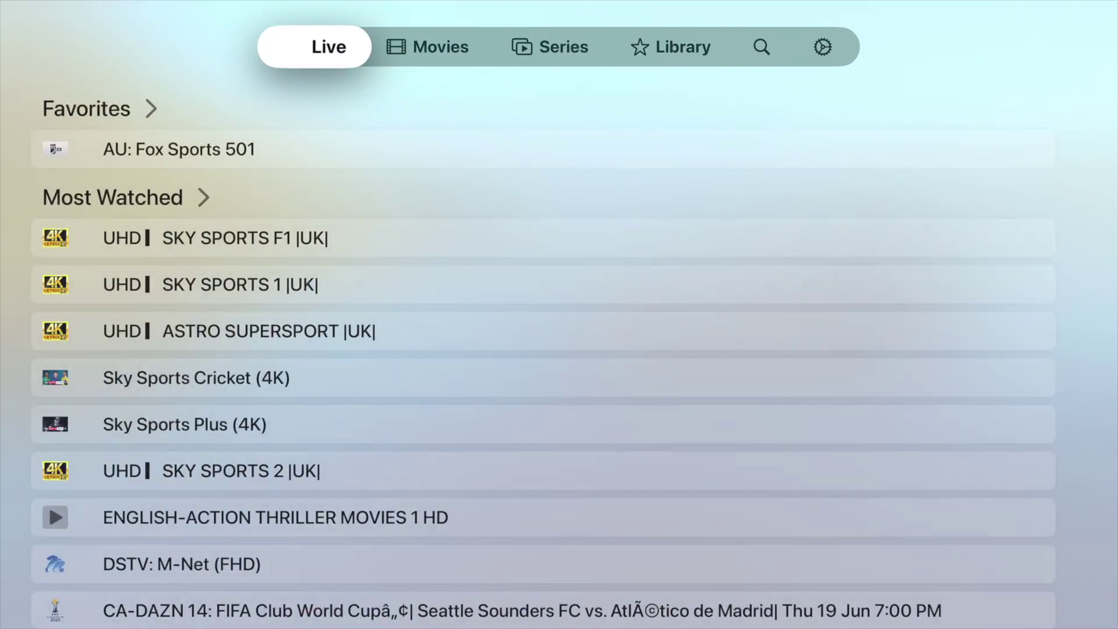
key(Down)
key(Down)
key(Down)
key(Down)
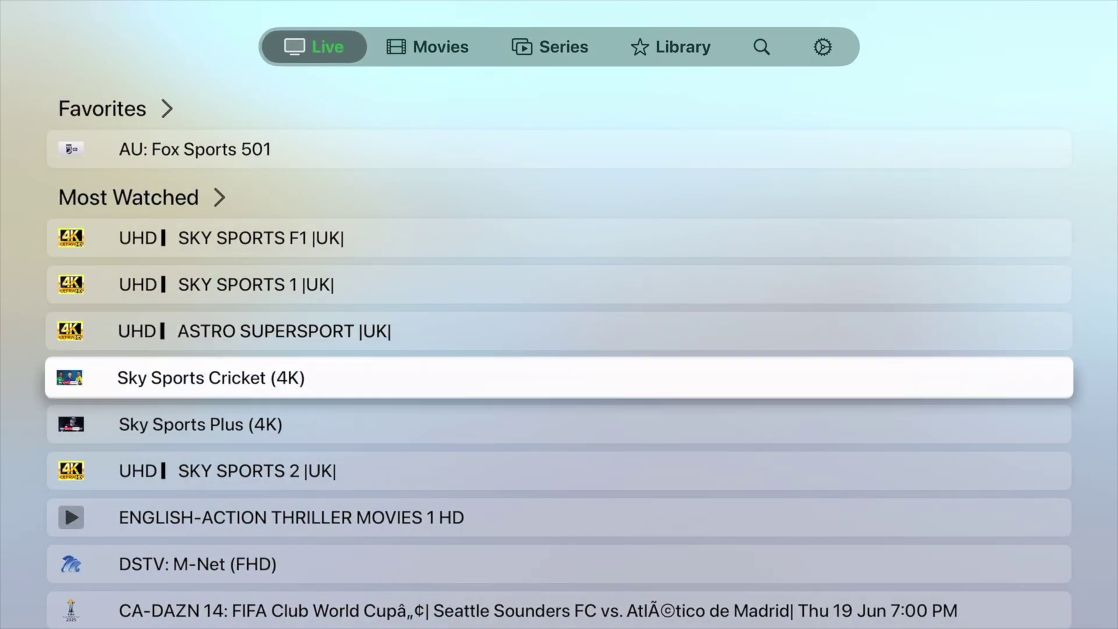
key(Down)
key(Down)
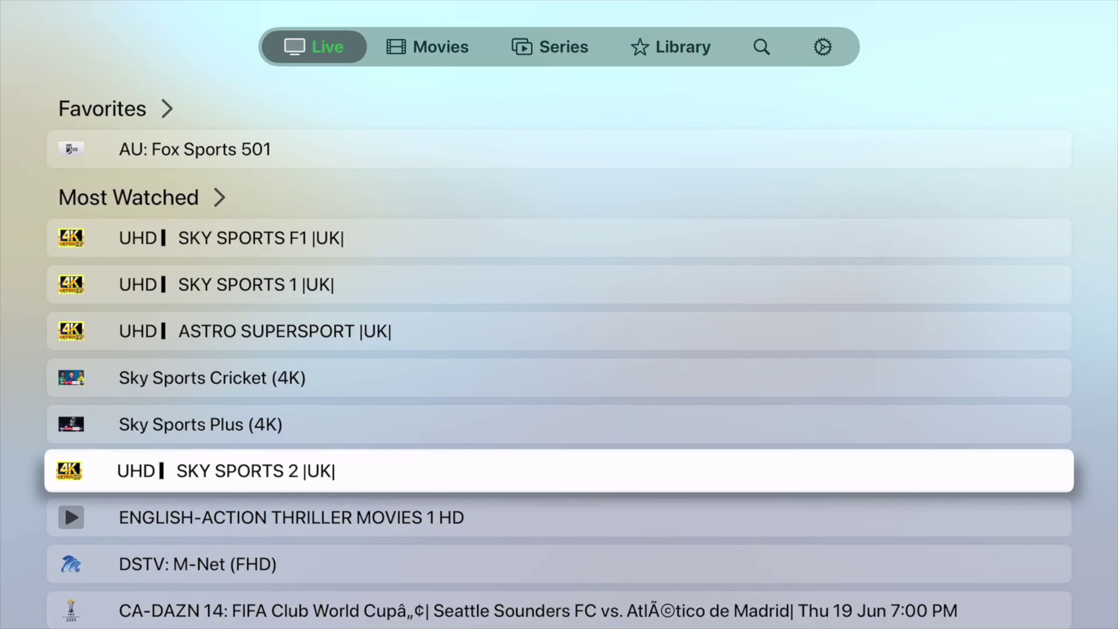
key(Up)
key(Up)
key(Up)
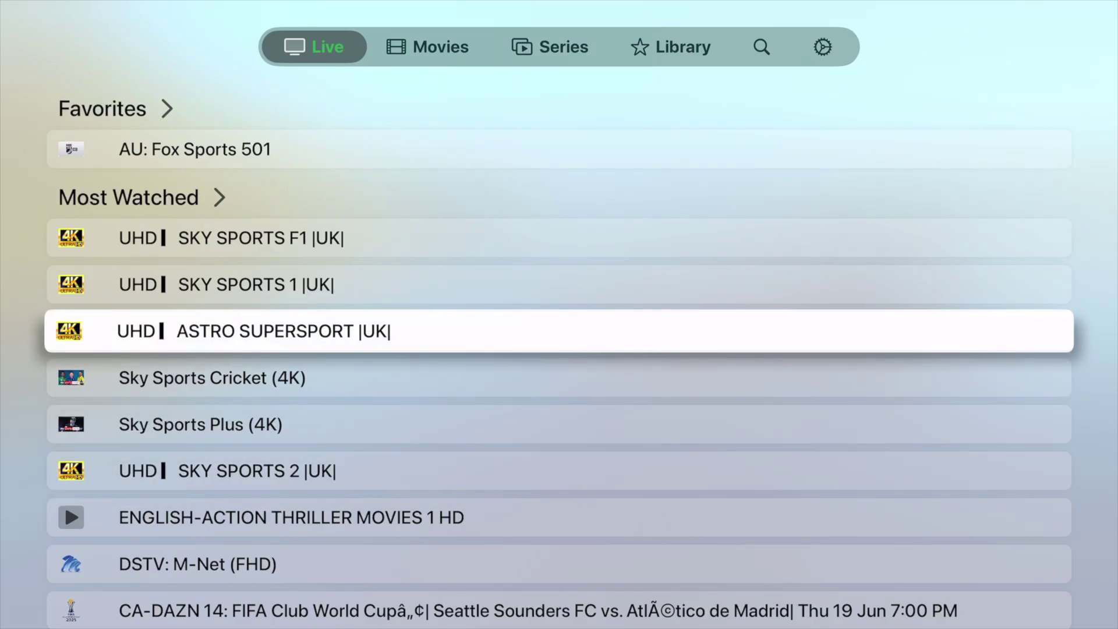
key(Up)
key(Up)
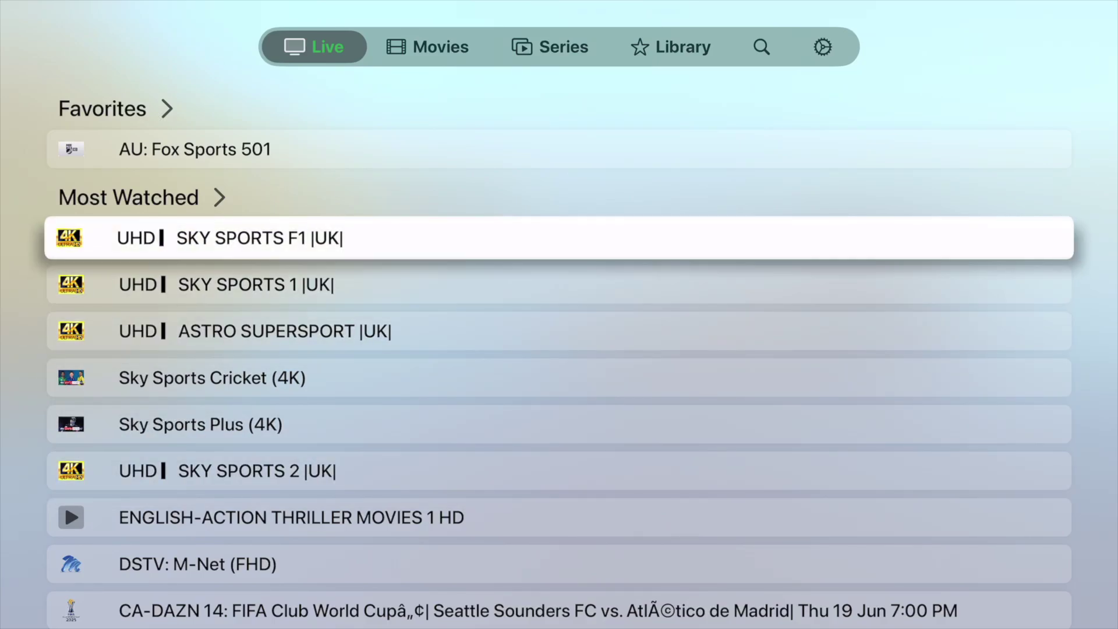
key(Return)
key(Down)
key(Down)
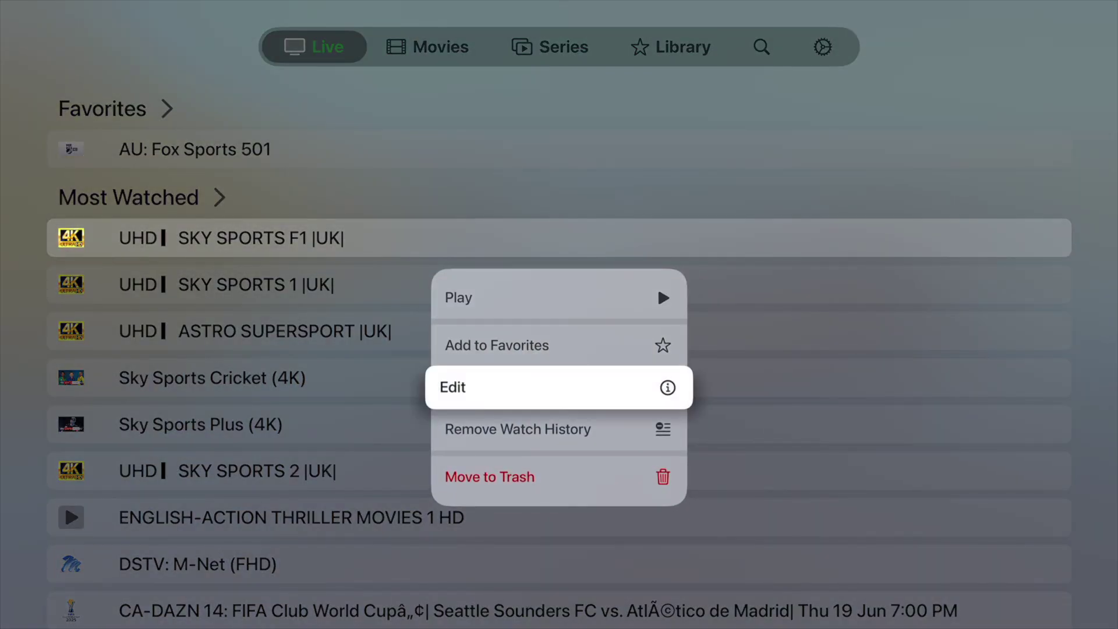
key(Return)
key(Down)
key(Down)
key(Down)
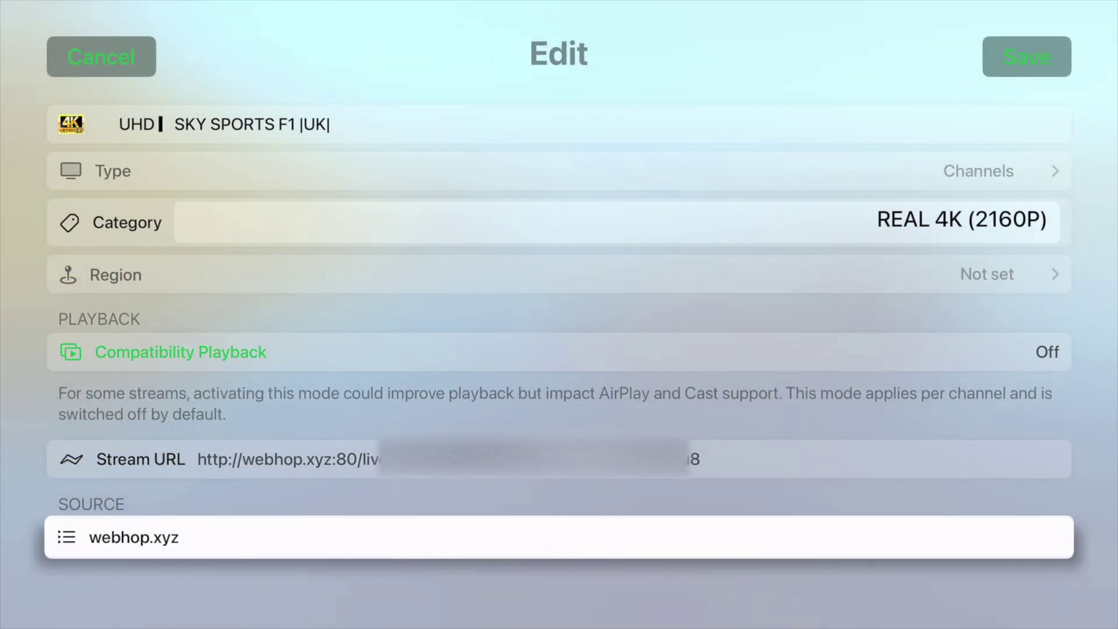
key(Up)
key(Up)
key(Up)
key(Down)
key(Down)
key(Down)
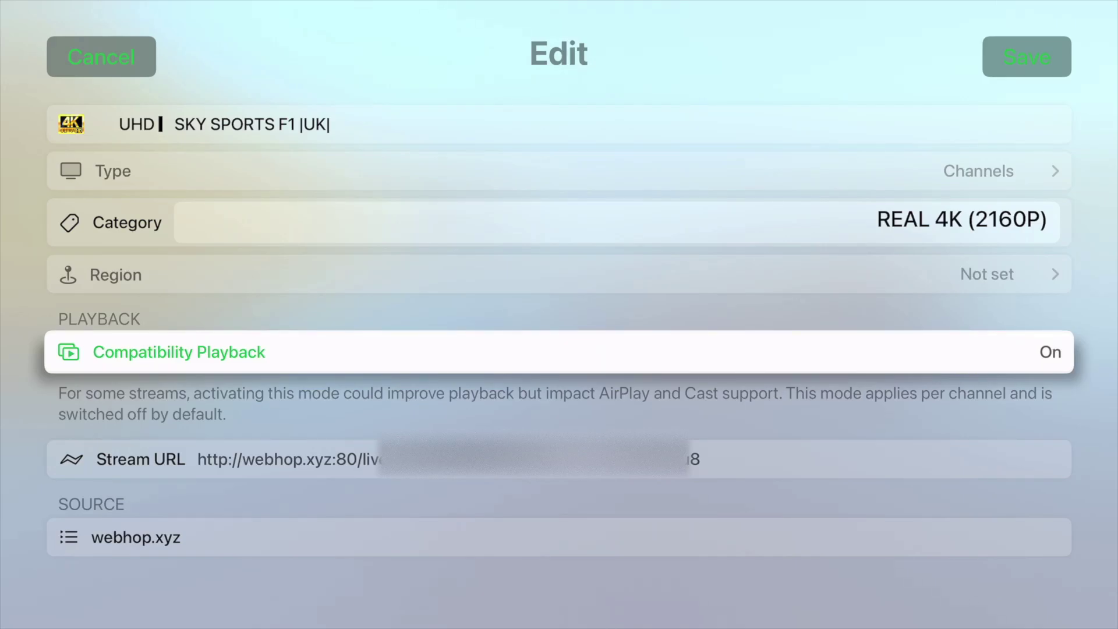
key(Up)
key(Up)
key(Up)
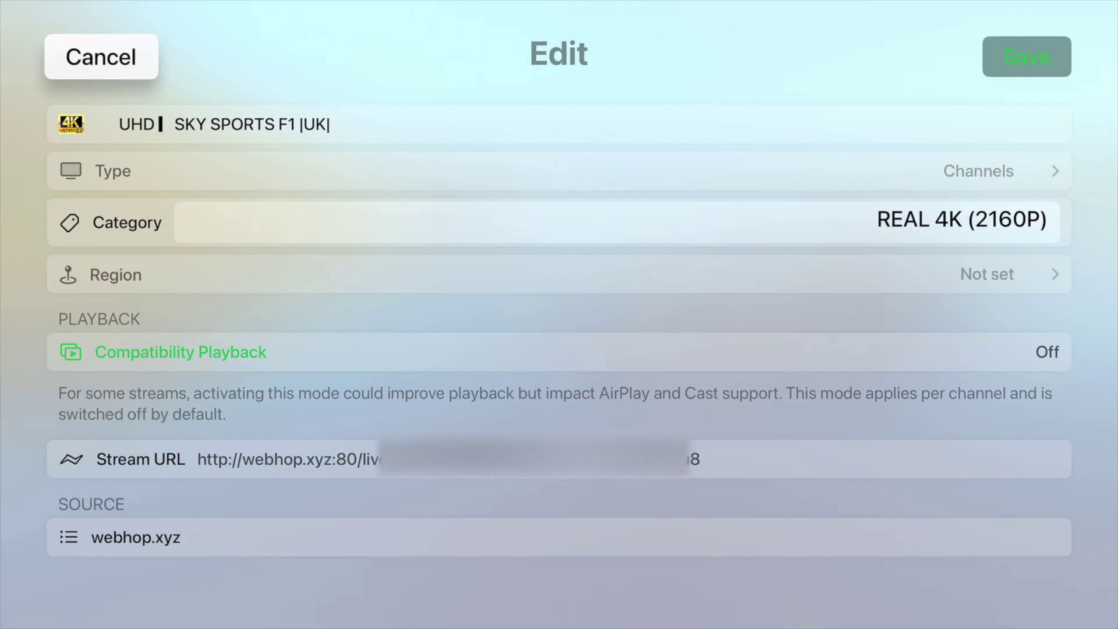
key(Return)
Step: Browse up and down the Live channel list
key(Down)
key(Down)
key(Down)
key(Down)
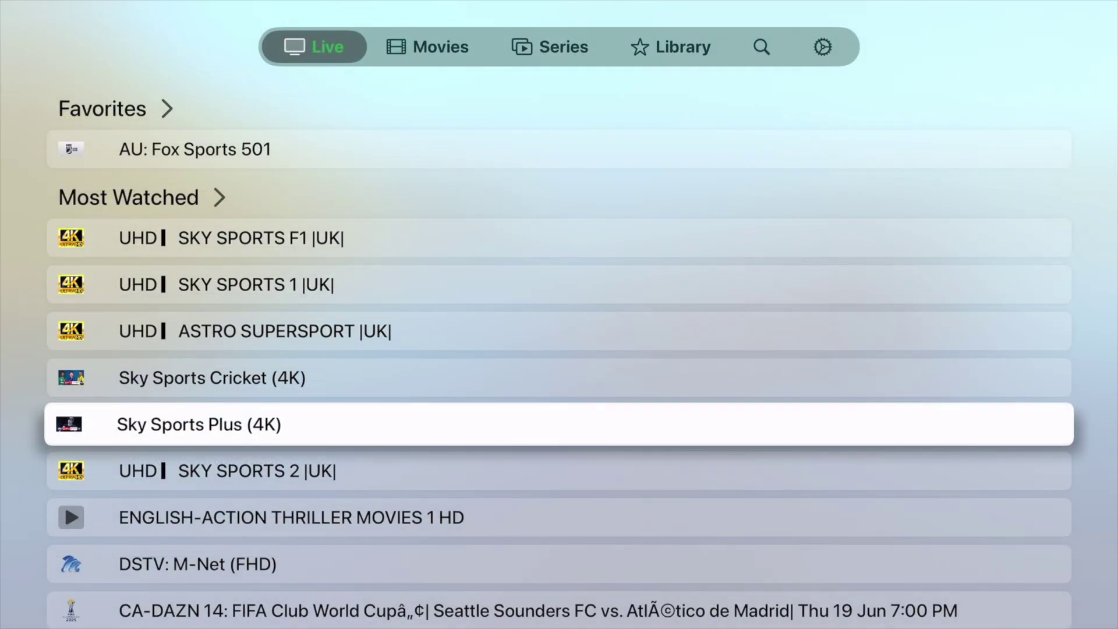
key(Down)
key(Down)
key(Down)
key(Down)
key(Down)
key(Down)
key(Up)
key(Up)
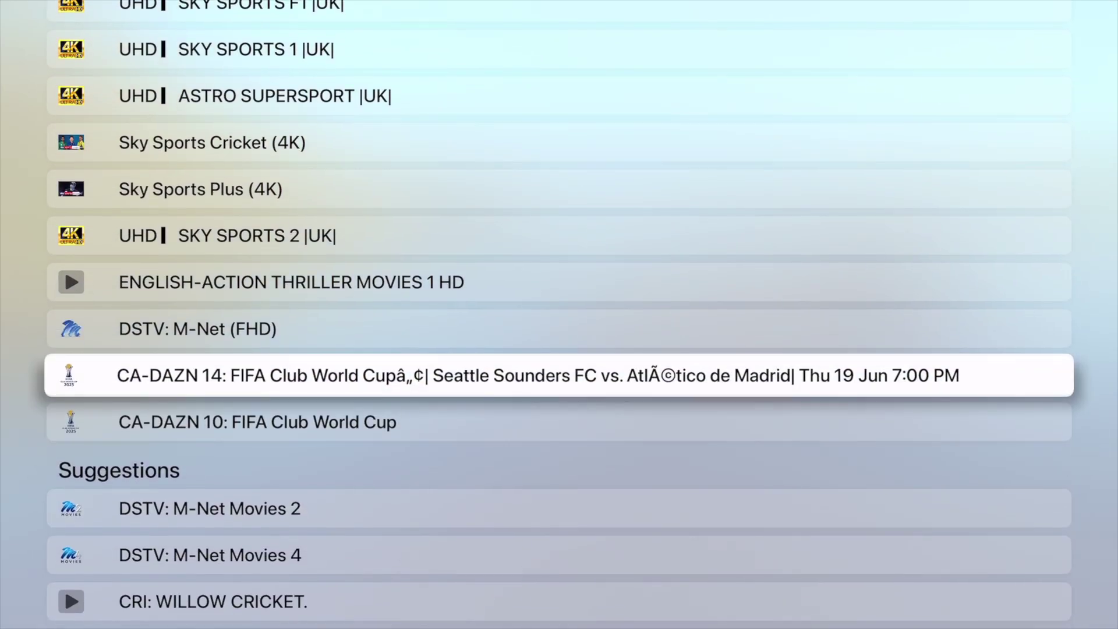
key(Up)
key(Up)
key(Up)
key(Up)
key(Up)
key(Up)
key(Up)
key(Up)
key(Up)
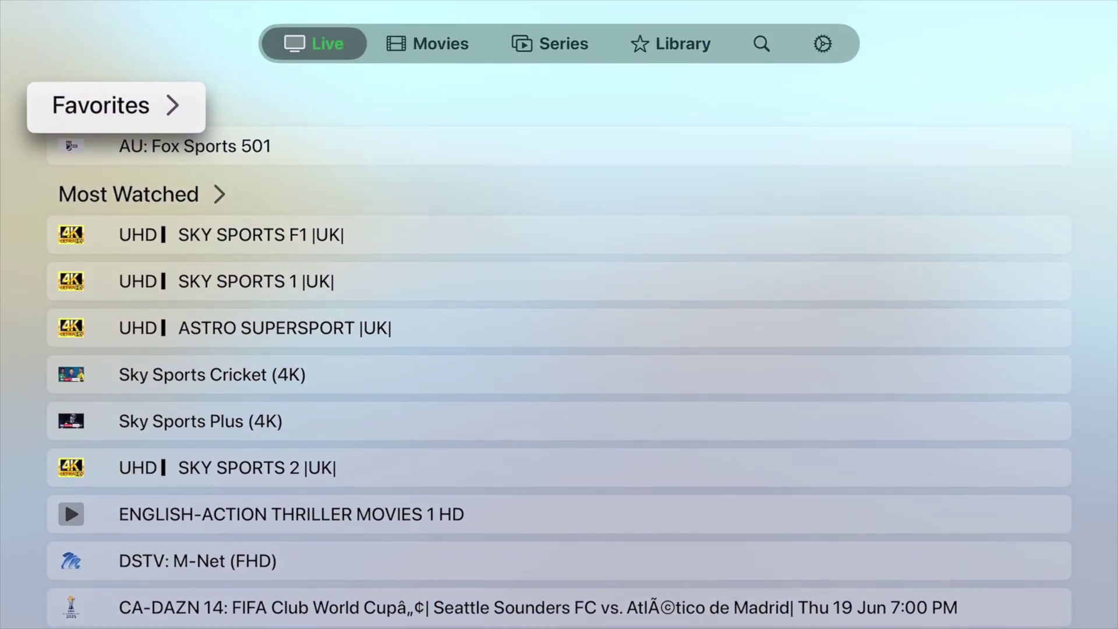
key(Up)
Step: Go to Movies, briefly back to Live, then return to Movies at the Fist of Fury poster
key(Right)
key(Down)
key(Down)
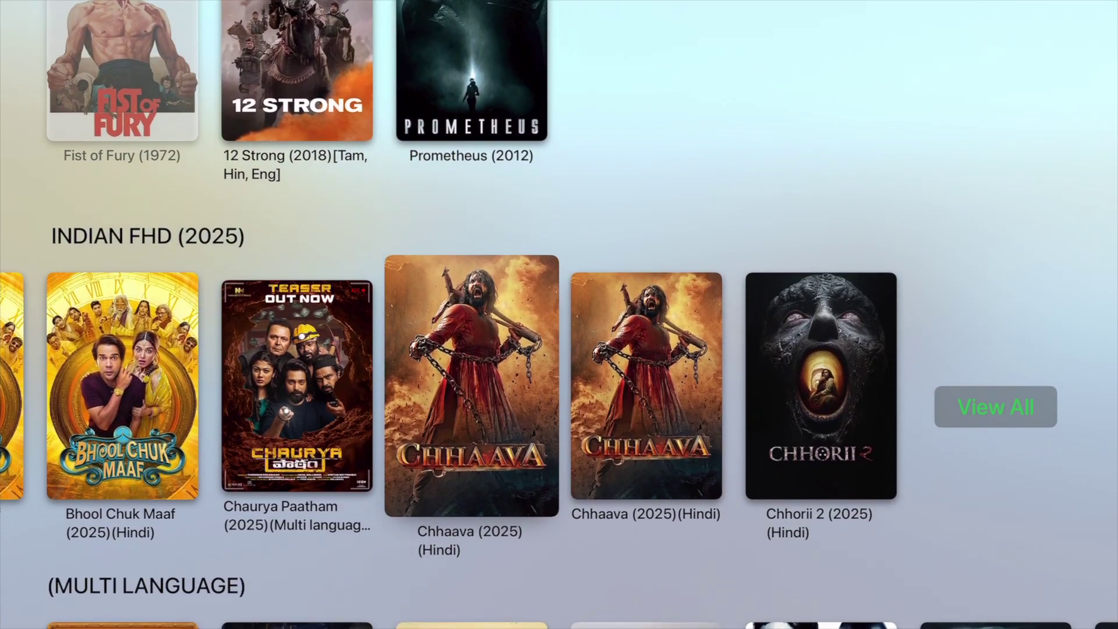
key(Down)
key(Up)
key(Up)
key(Up)
key(Left)
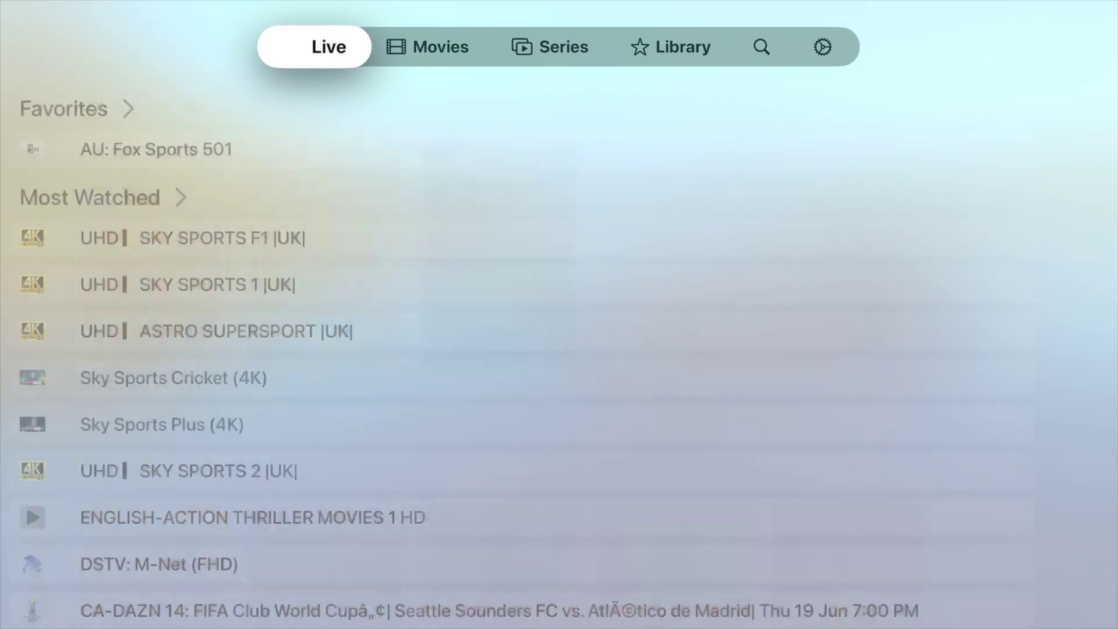
key(Right)
key(Down)
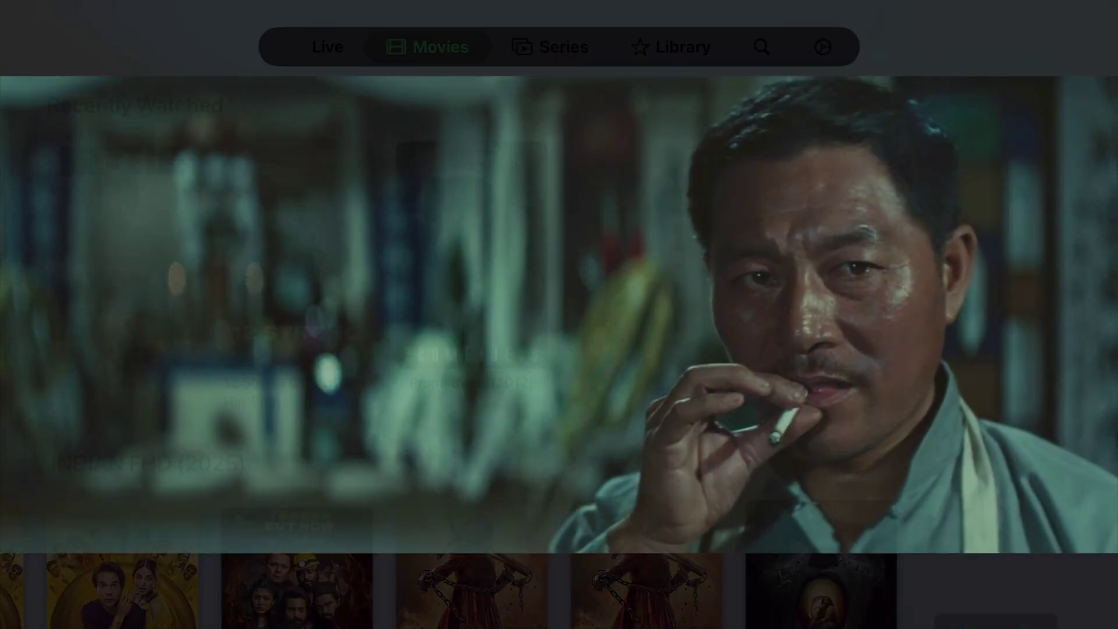
Step: Switch to Series and scroll down to the AMAZON PRIME shows
key(Up)
key(Right)
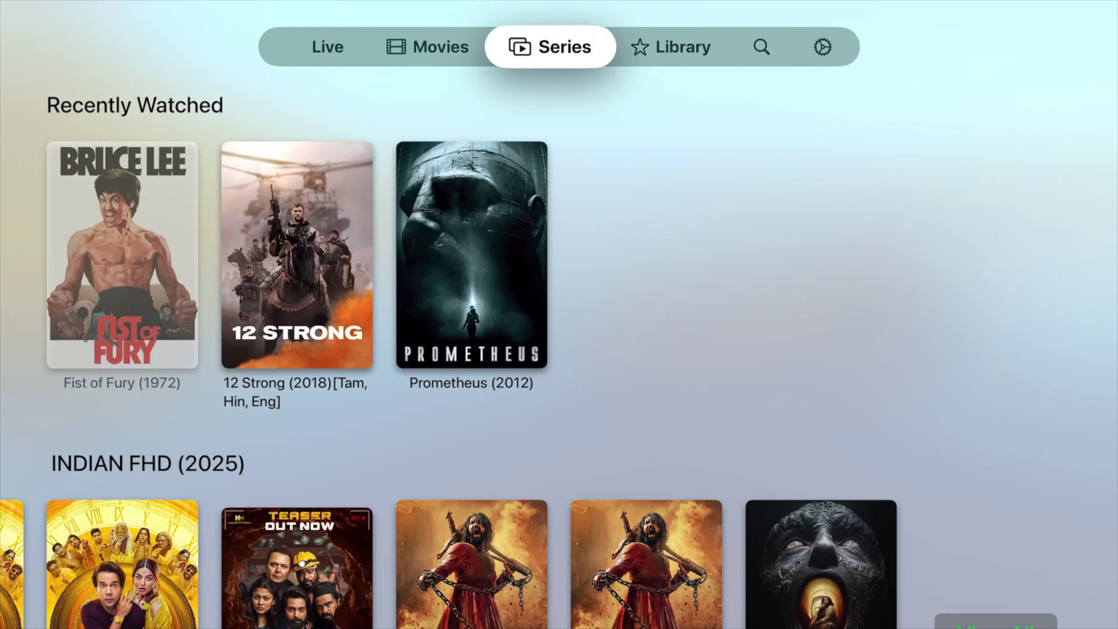
key(Down)
key(Down)
key(Down)
key(Down)
key(Down)
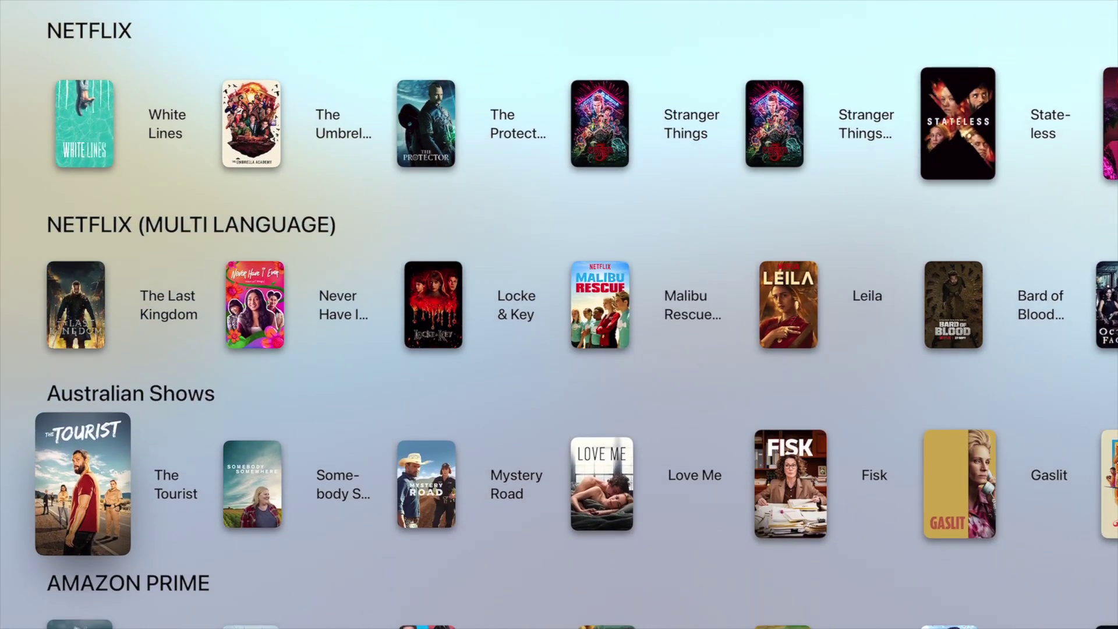
key(Down)
key(Down)
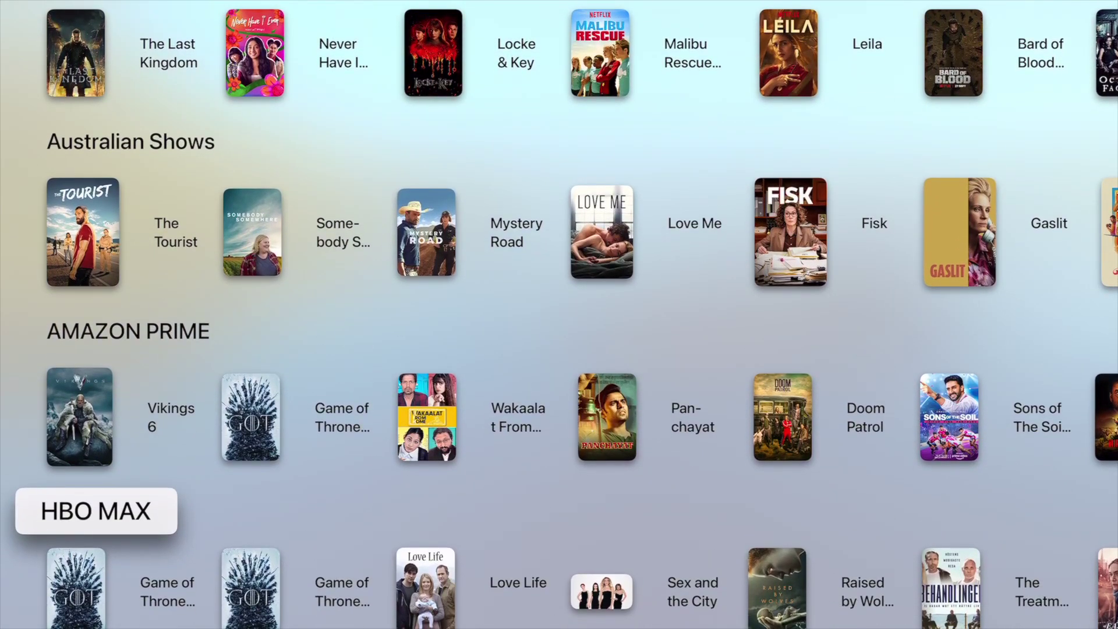
Step: Continue down to the SONY LIV shows, then scroll back up past Jio Cinema to the top
key(Right)
key(Right)
key(Right)
key(Down)
key(Down)
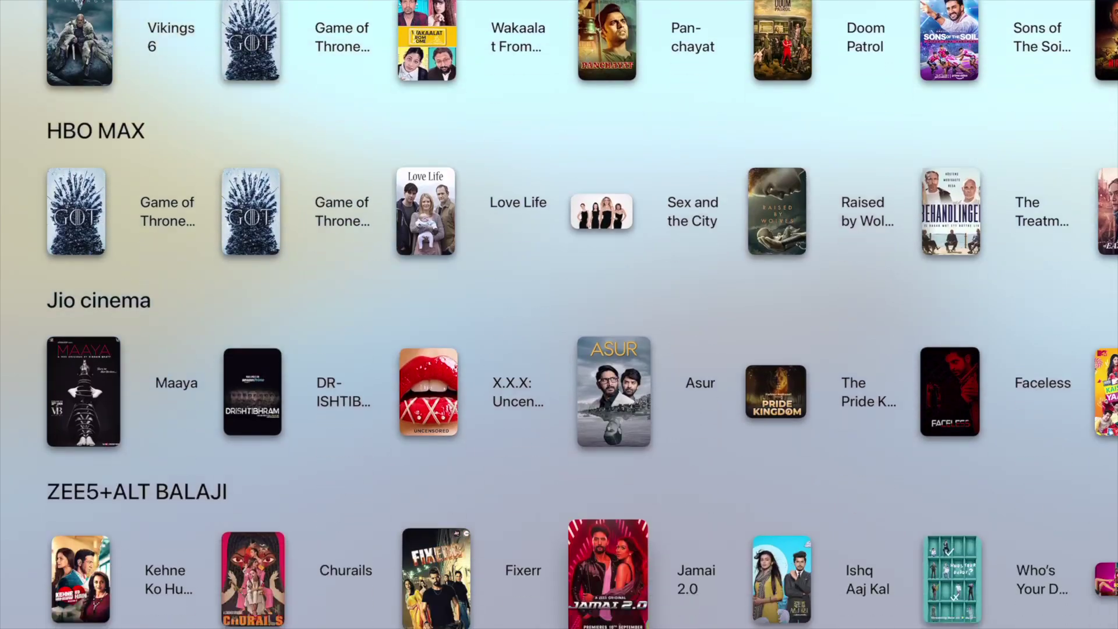
key(Down)
key(Down)
key(Left)
key(Left)
key(Left)
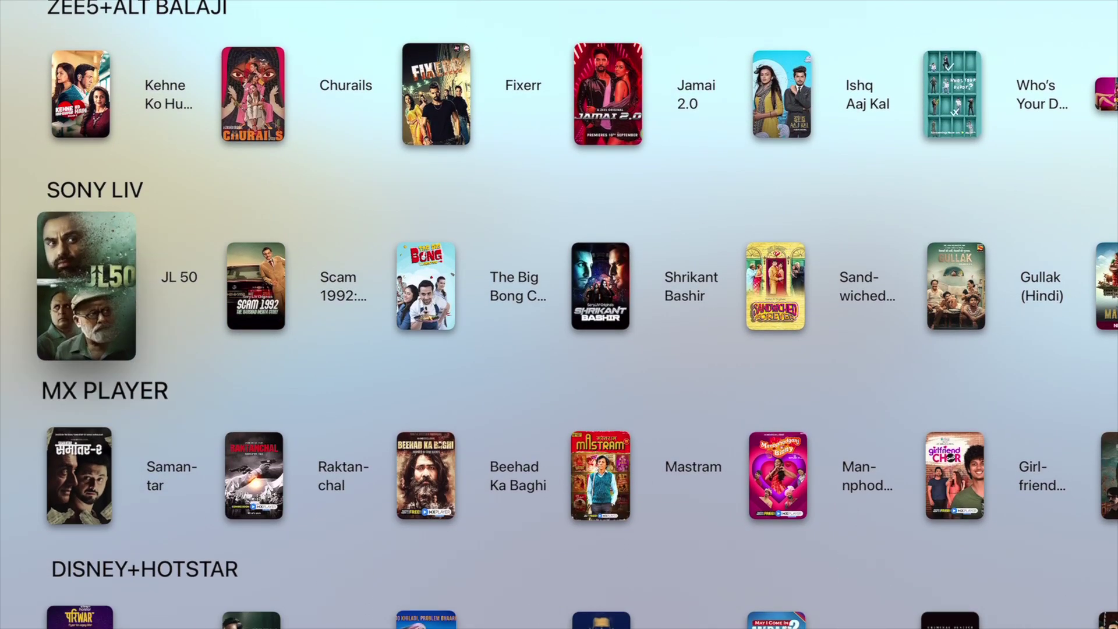
key(Up)
key(Up)
key(Up)
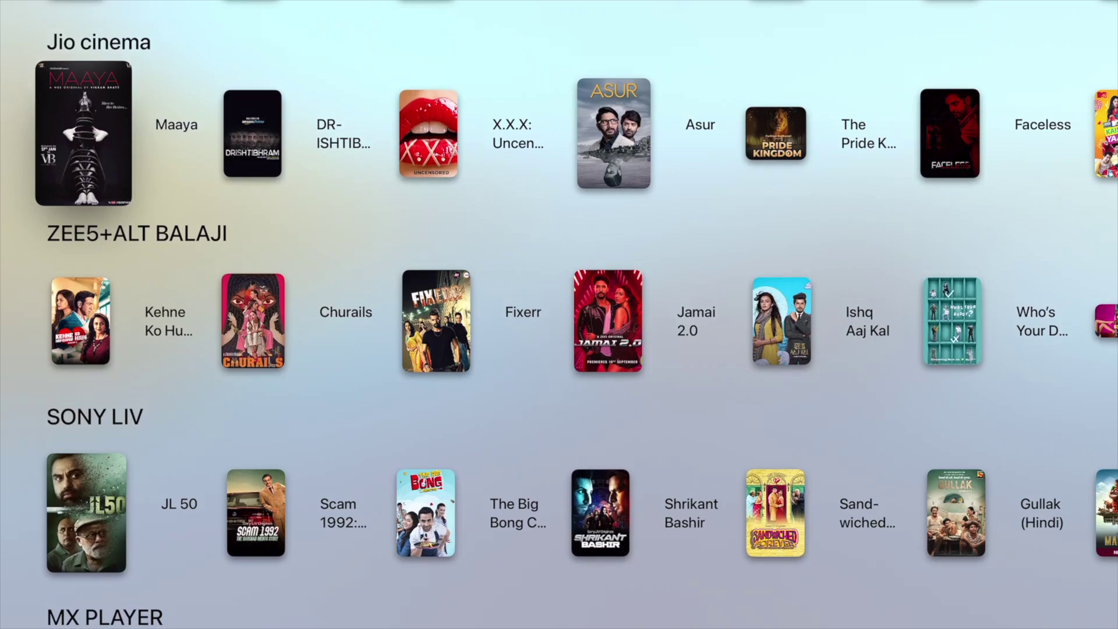
key(Up)
key(Up)
key(Up)
key(Up)
key(Up)
key(Up)
key(Up)
key(Up)
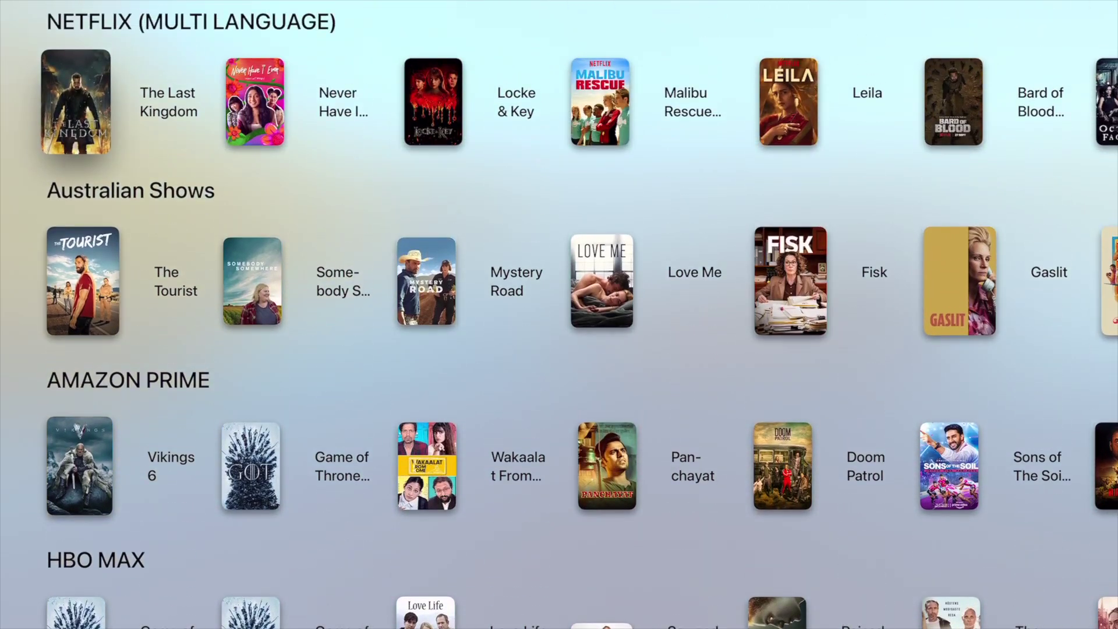
key(Up)
key(Up)
key(Up)
key(Up)
key(Up)
key(Up)
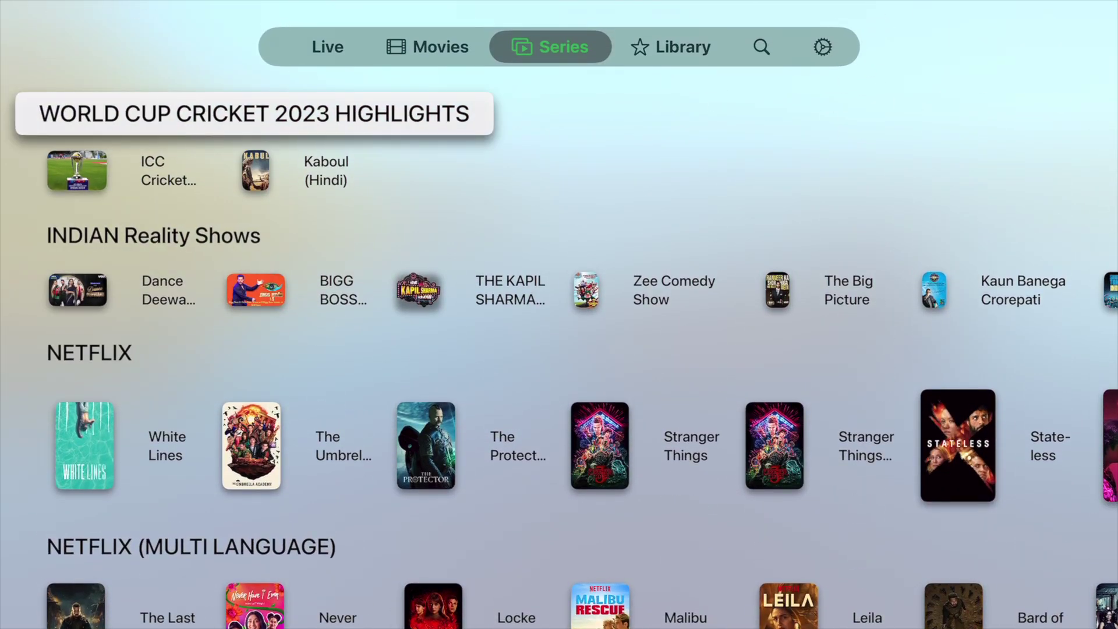
key(Up)
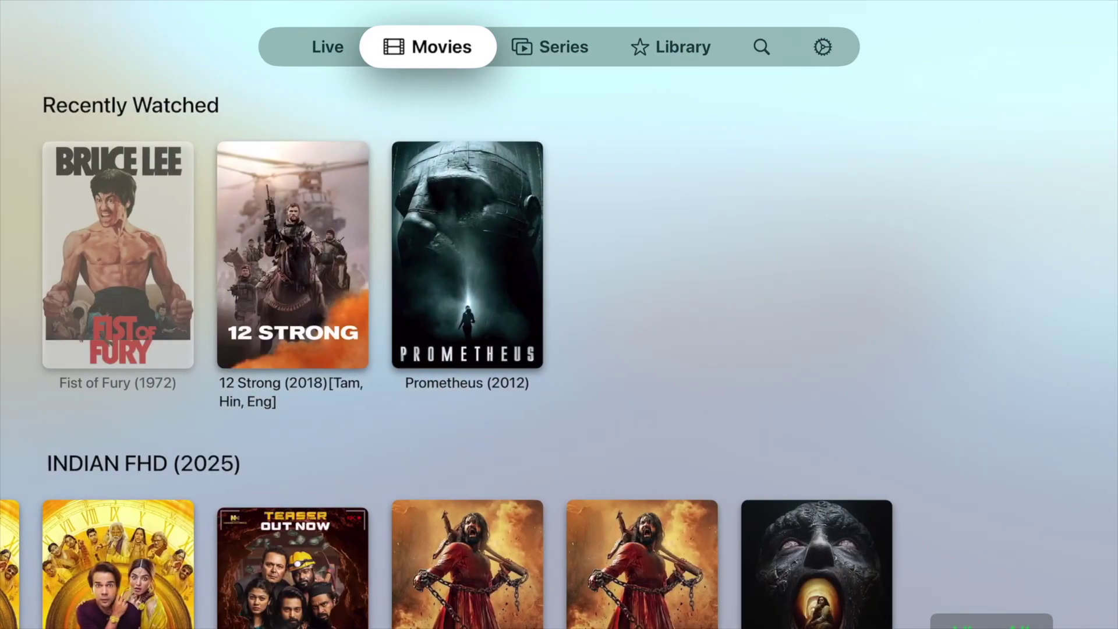
Step: On the Live tab, browse the Most Watched channels into the categories and back to 24x7
key(Left)
key(Down)
key(Down)
key(Down)
key(Down)
key(Down)
key(Down)
key(Down)
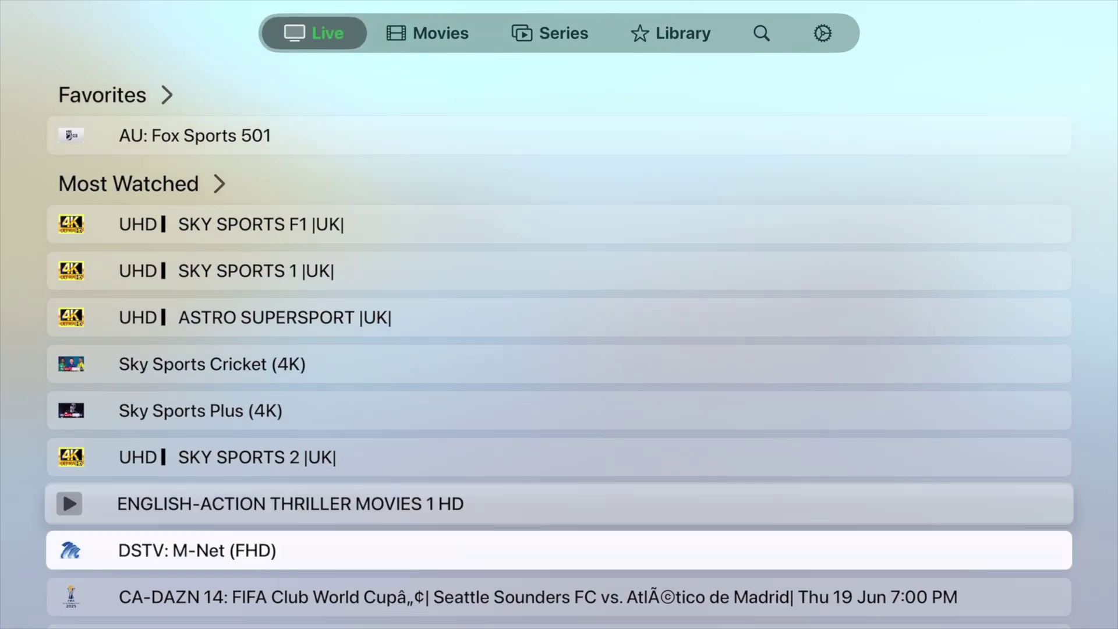
key(Down)
key(Down)
key(Down)
key(Down)
key(Down)
key(Down)
key(Down)
key(Down)
key(Down)
key(Down)
key(Down)
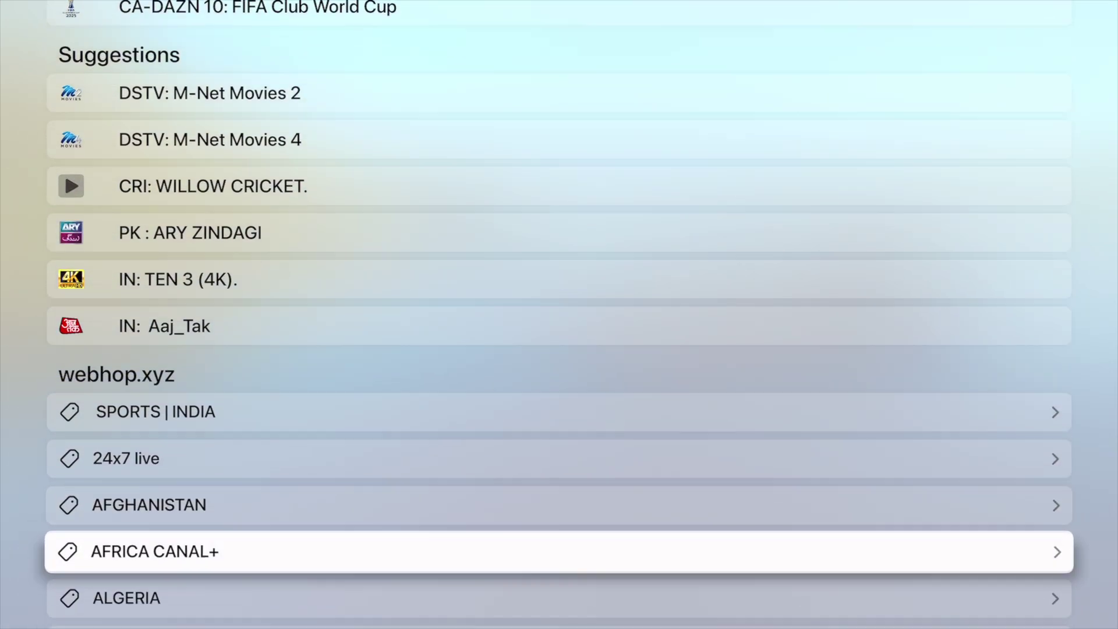
key(Down)
key(Down)
key(Up)
key(Up)
key(Up)
key(Up)
key(Up)
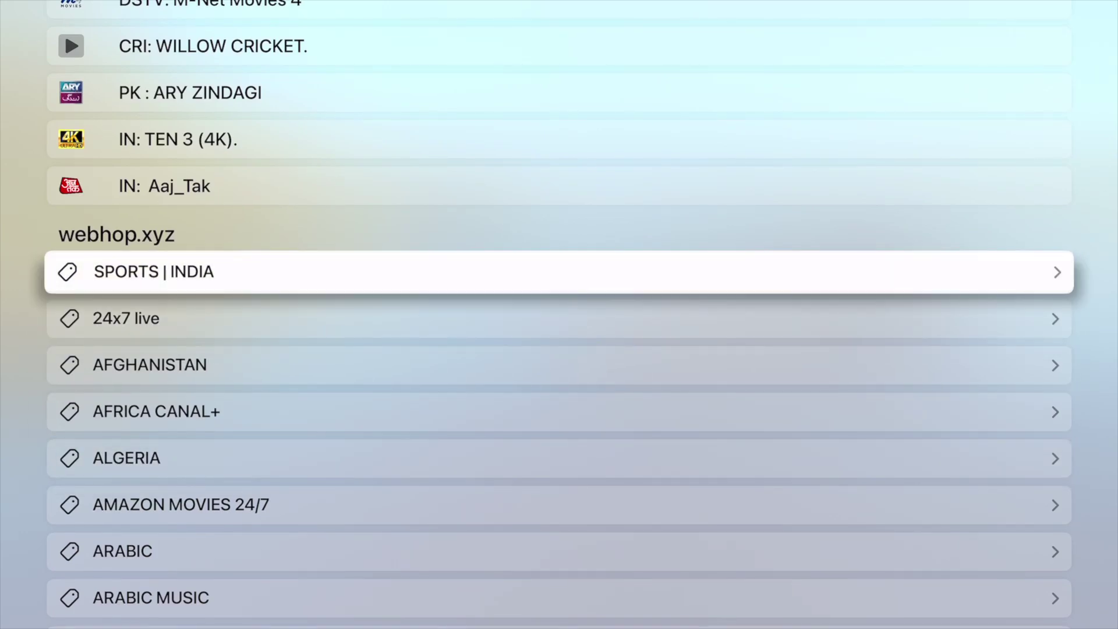
key(Up)
key(Up)
key(Up)
key(Up)
key(Up)
key(Up)
key(Up)
key(Up)
key(Up)
Step: Scroll down through the live channel categories alphabetically, then jump back up
key(Left)
key(Up)
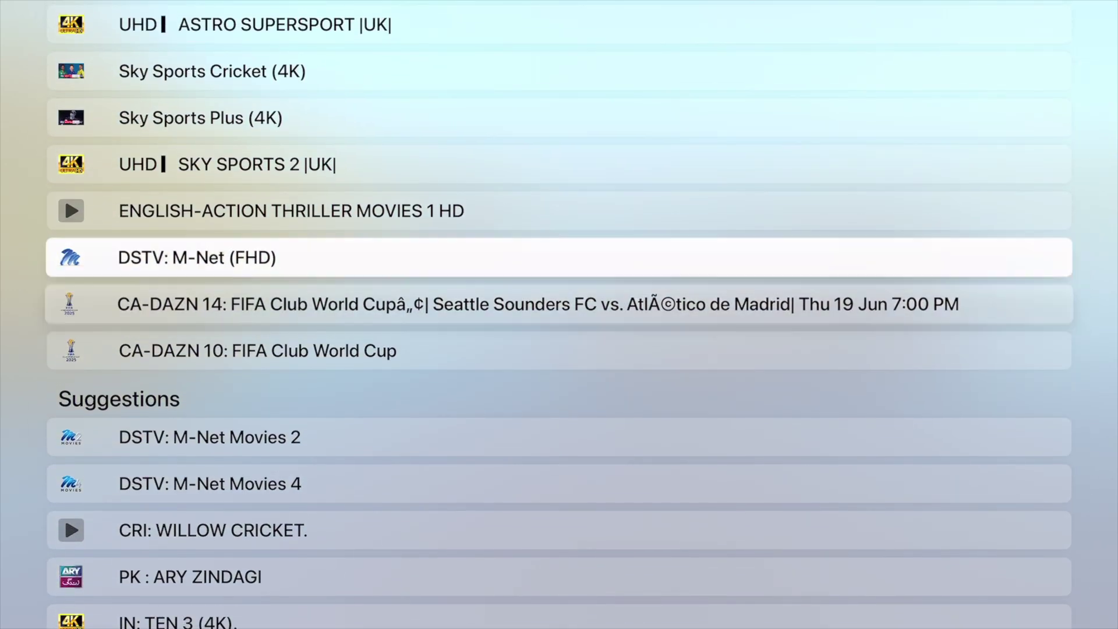
key(Up)
key(Up)
key(Up)
key(Down)
key(Down)
key(Down)
key(Down)
key(Down)
key(Down)
key(Down)
key(Down)
key(Down)
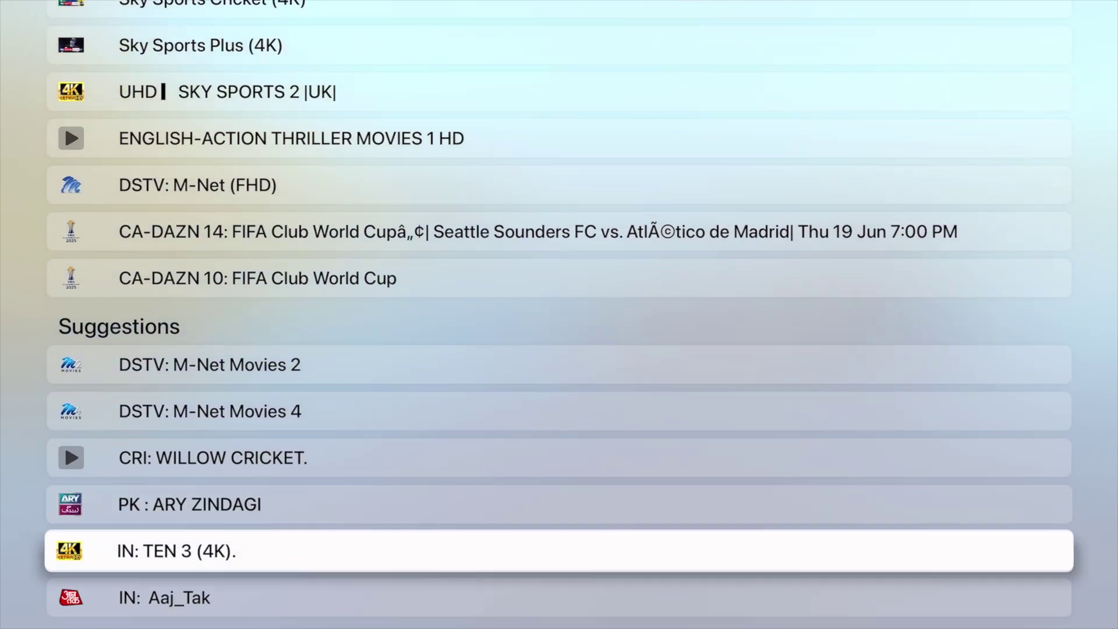
key(Down)
key(Down)
key(Down)
key(Down)
key(Down)
key(Down)
key(Down)
key(Down)
key(Down)
key(Down)
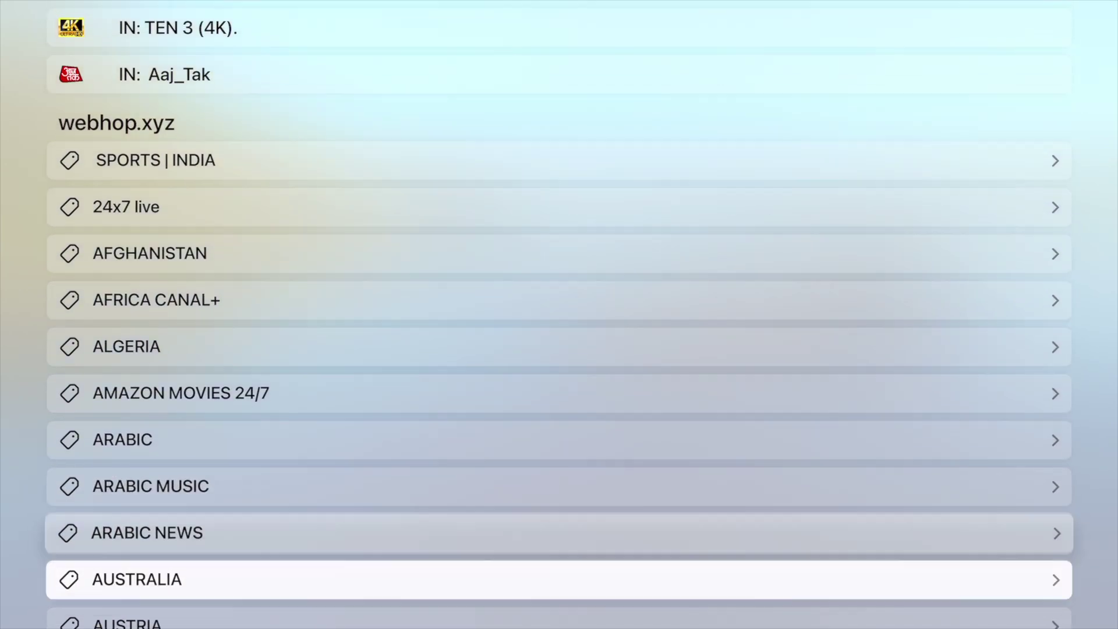
key(Down)
key(Down)
key(Down)
key(Down)
key(Down)
key(Down)
key(Down)
key(Down)
key(Down)
key(Down)
key(Down)
key(Down)
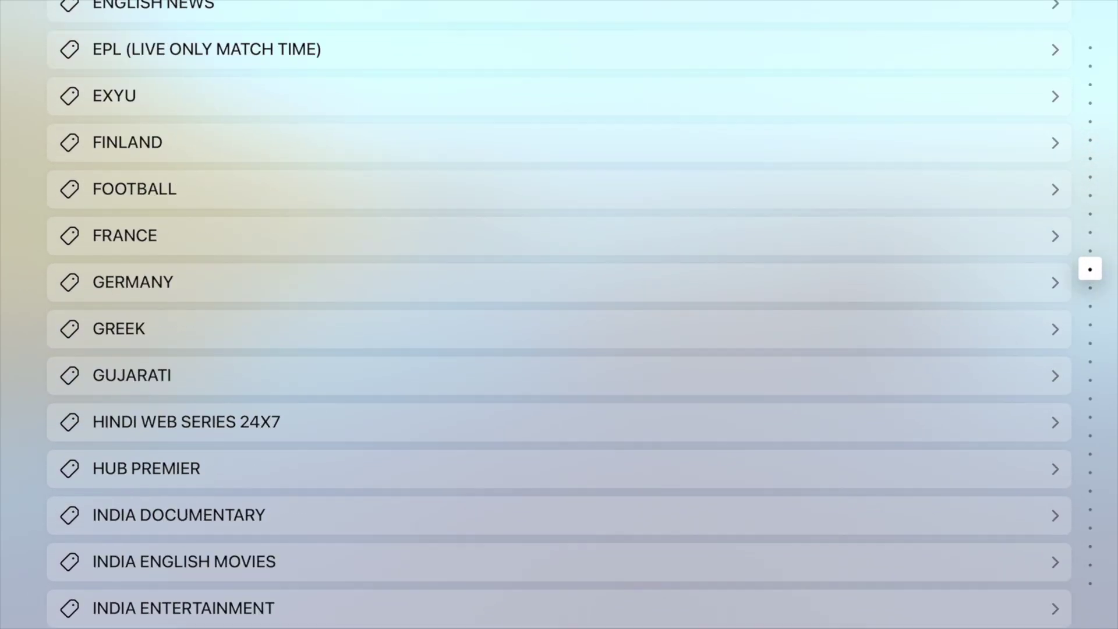
key(Down)
key(Down)
key(Down)
key(Down)
key(Down)
key(Down)
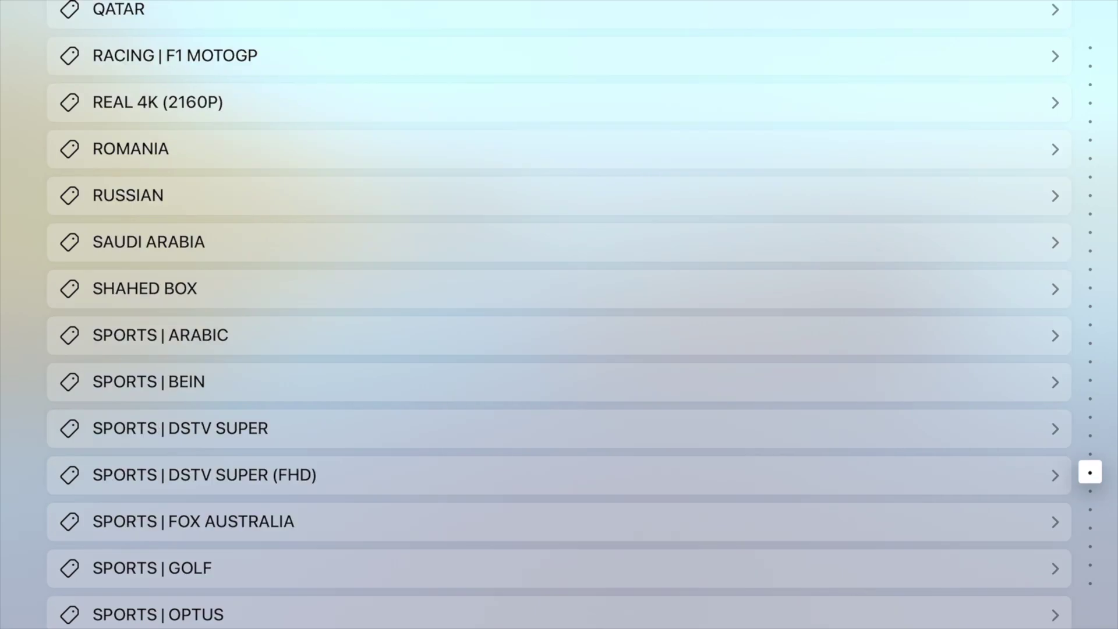
key(Down)
key(Down)
key(Down)
key(Down)
key(Down)
key(Down)
key(Up)
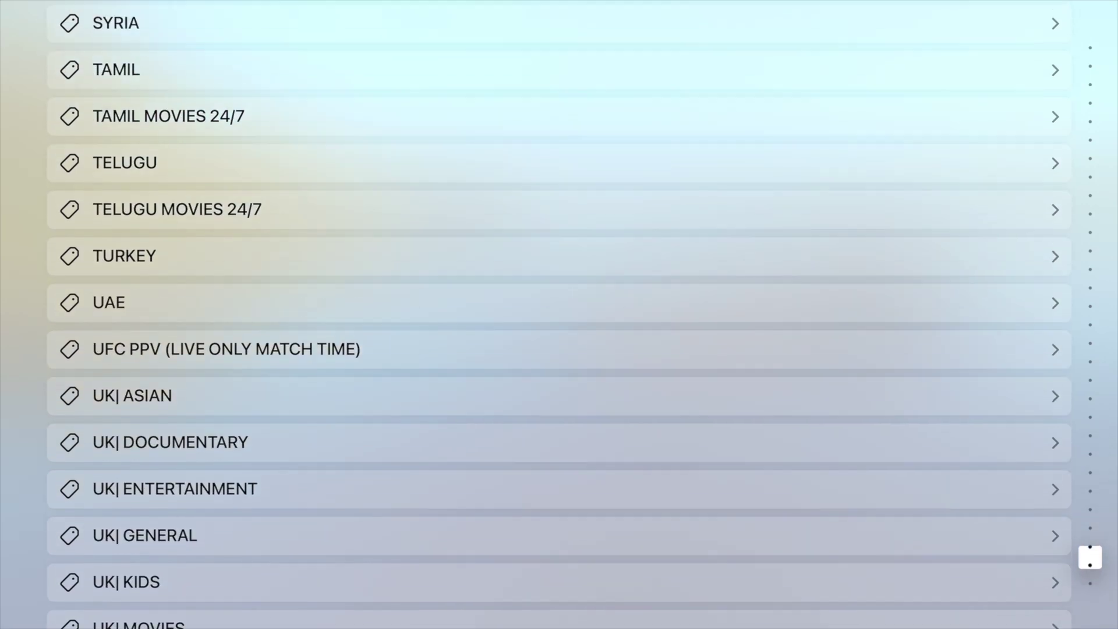
key(Up)
key(Up)
key(Up)
key(Up)
key(Up)
key(Up)
key(Up)
key(Up)
key(Up)
key(Up)
key(Up)
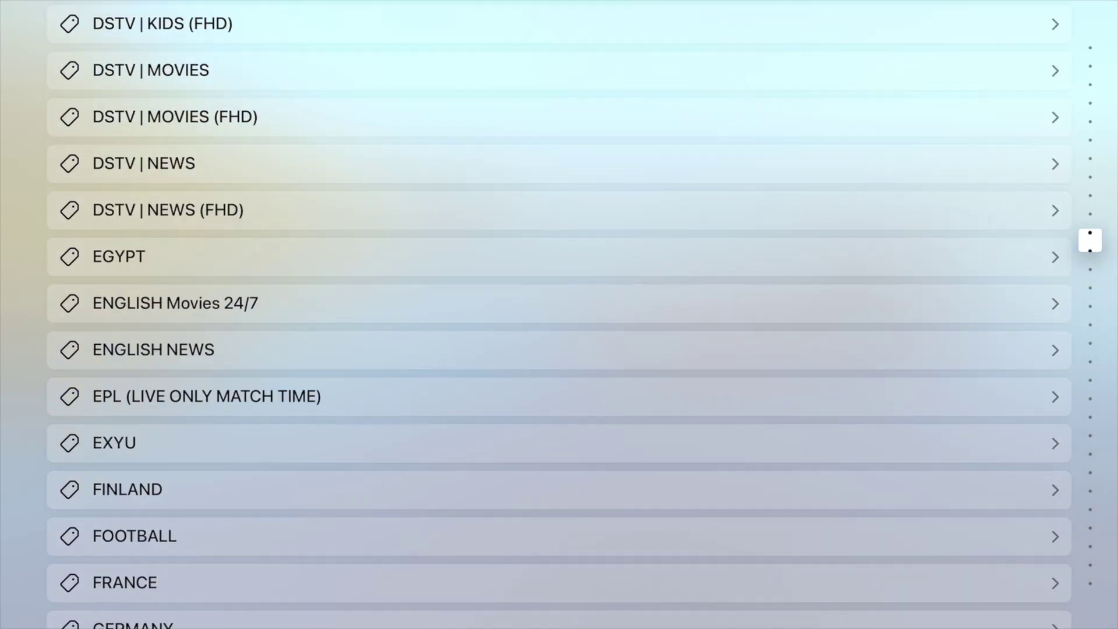
key(Up)
key(Up)
key(Up)
key(Up)
key(Up)
Step: Browse Movies down to the AAMIR KHAN COLLECTION, then exit to the Apple TV home screen
key(Left)
key(Up)
key(Up)
key(Up)
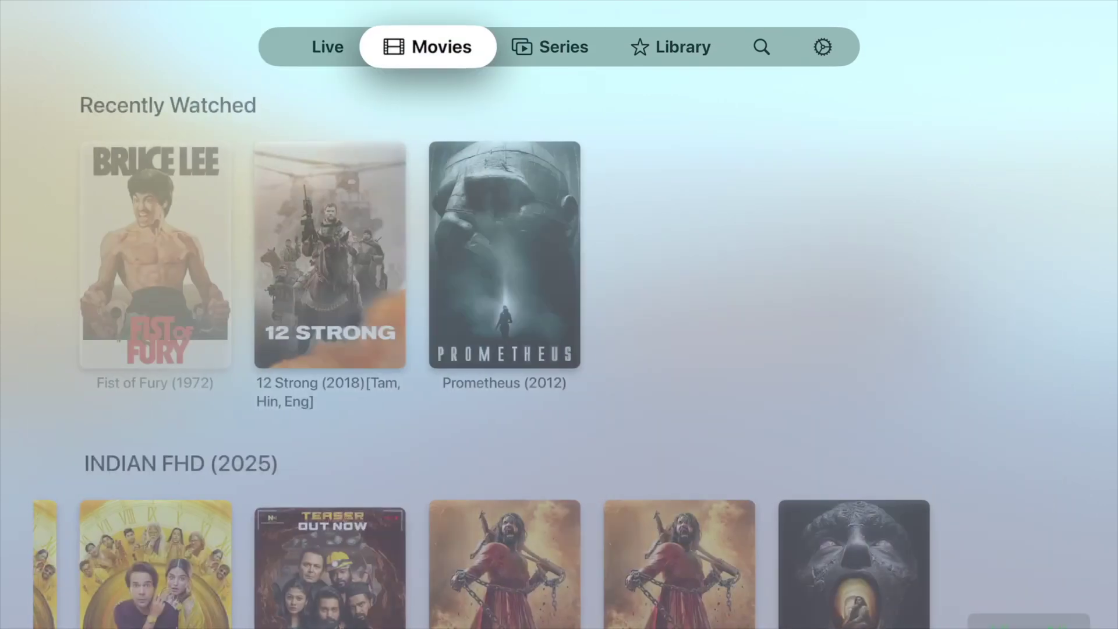
key(Down)
key(Down)
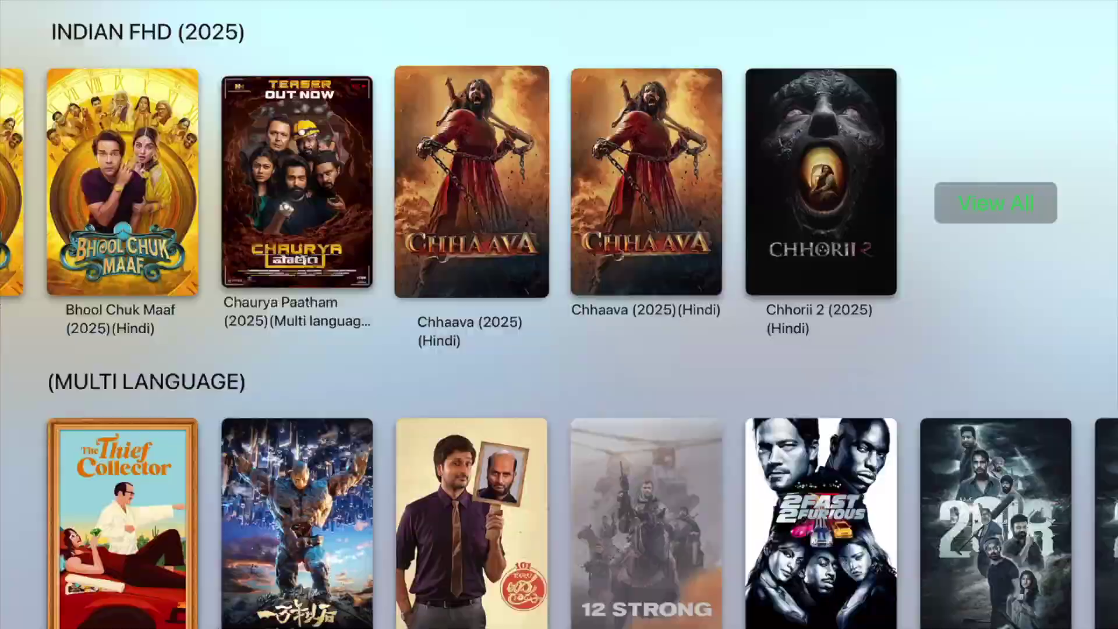
key(Down)
key(Down)
key(Down)
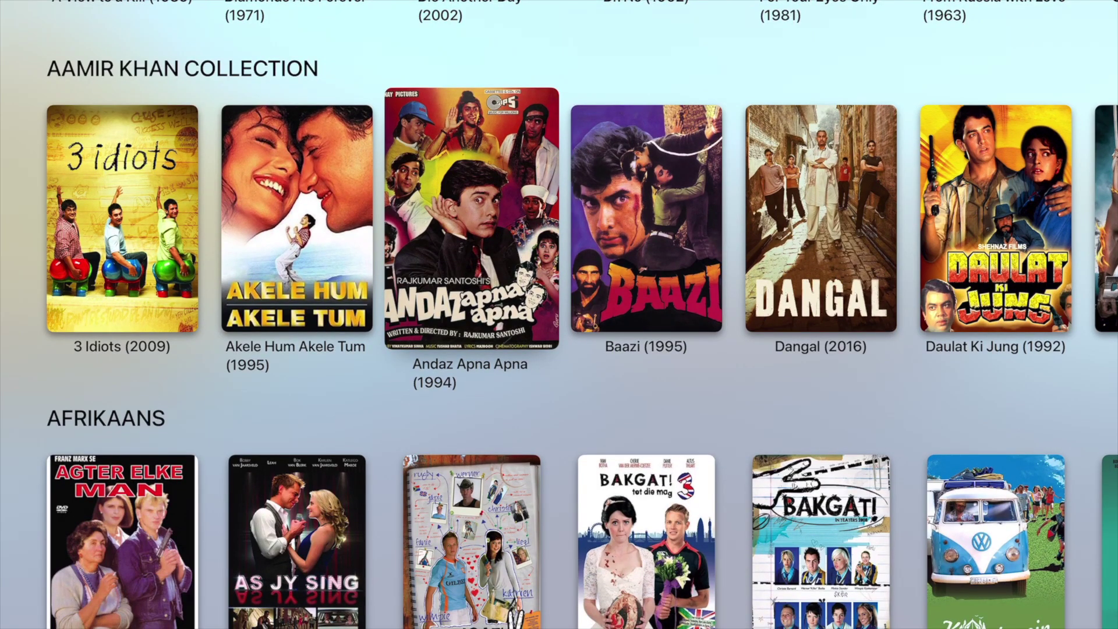
key(Home)
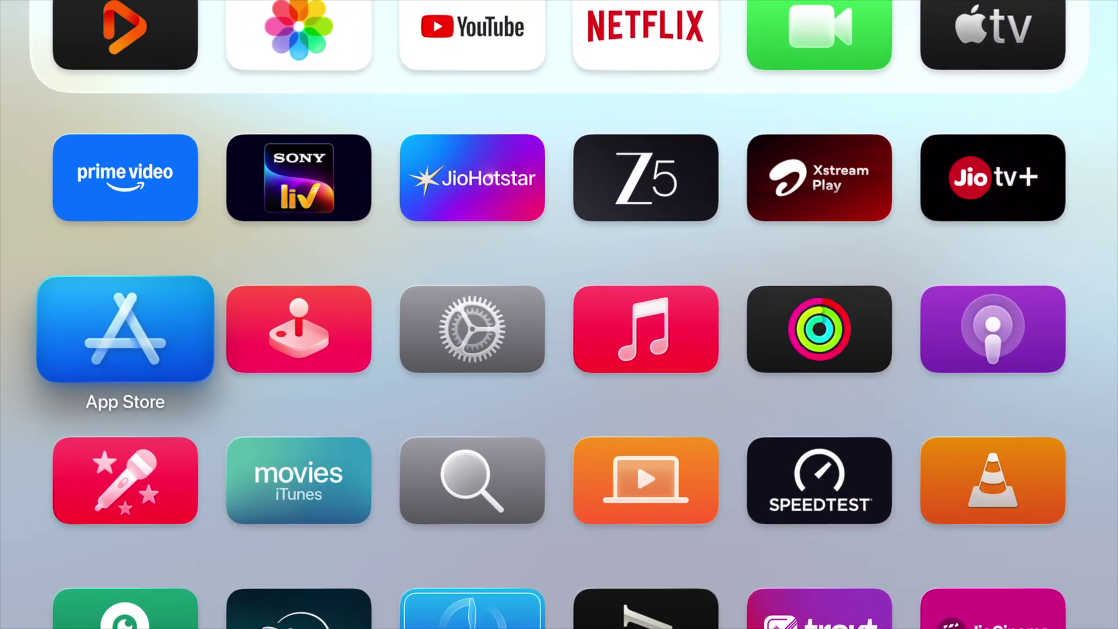